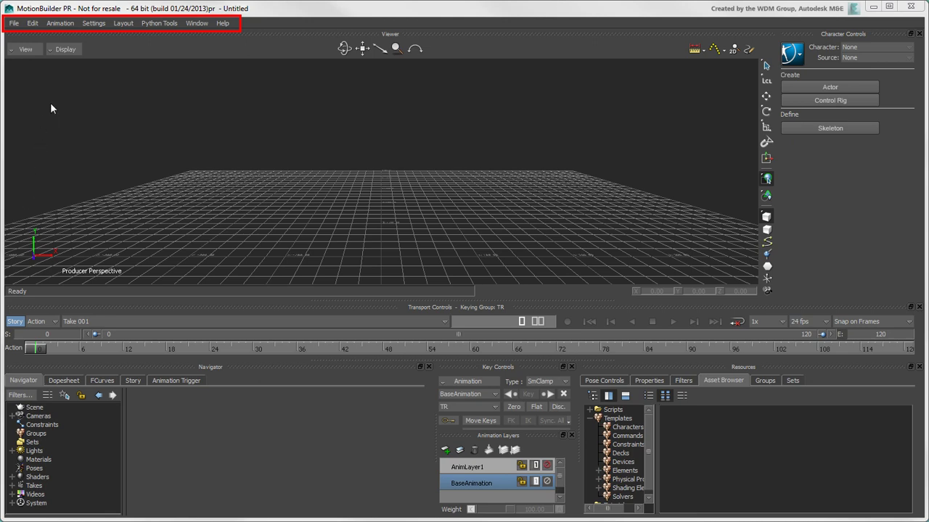
Browse the Help menu's learning resources, then dismiss it without choosing anything
{"action": "left_click", "coordinate": [222, 23]}
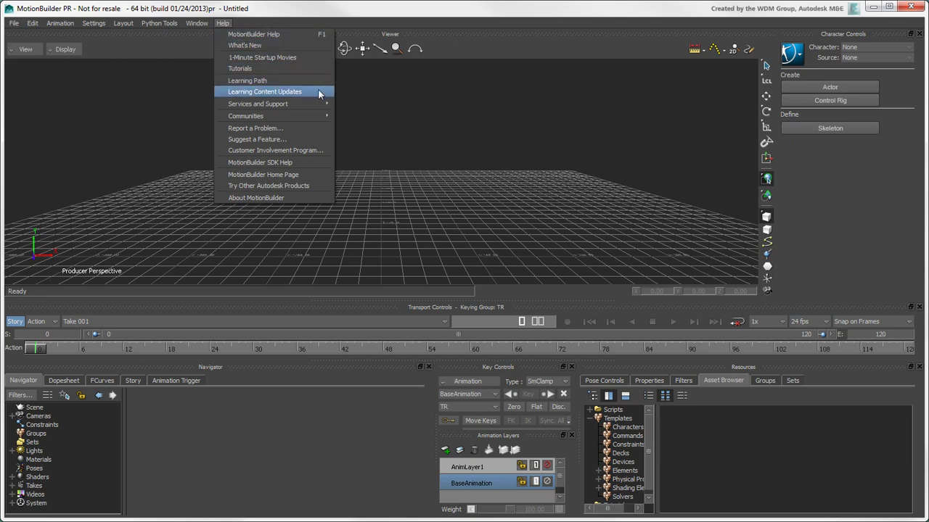
{"action": "mouse_move", "coordinate": [304, 116]}
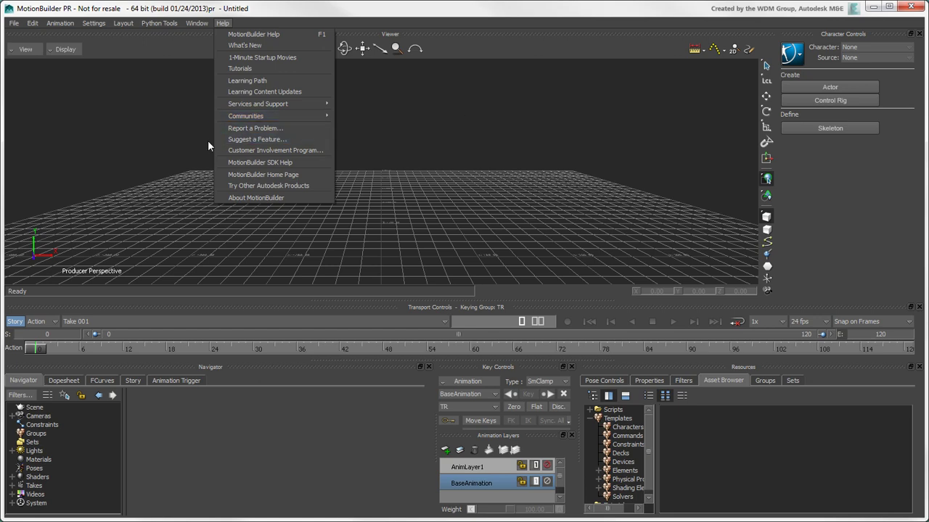
{"action": "left_click", "coordinate": [188, 151]}
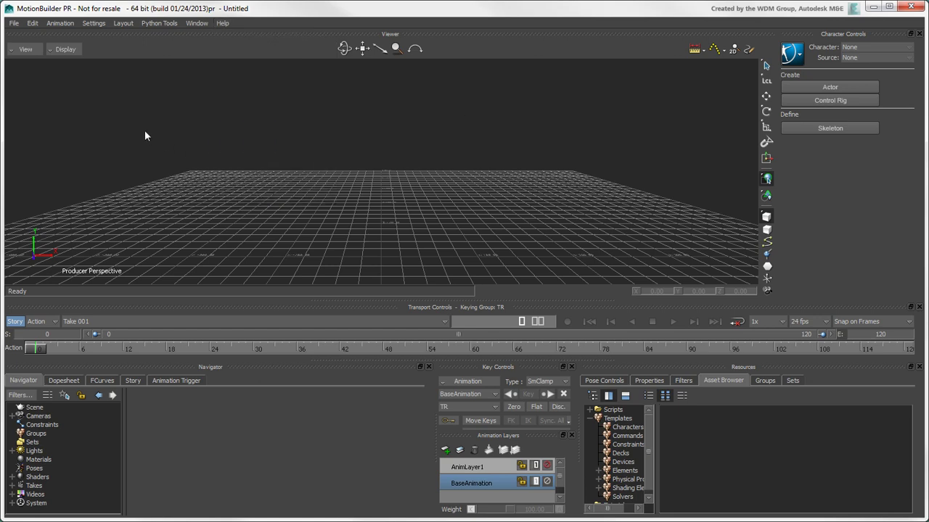
Open graveyard.fbx from the Graveyard folder using the default Open Options
{"action": "left_click", "coordinate": [15, 23]}
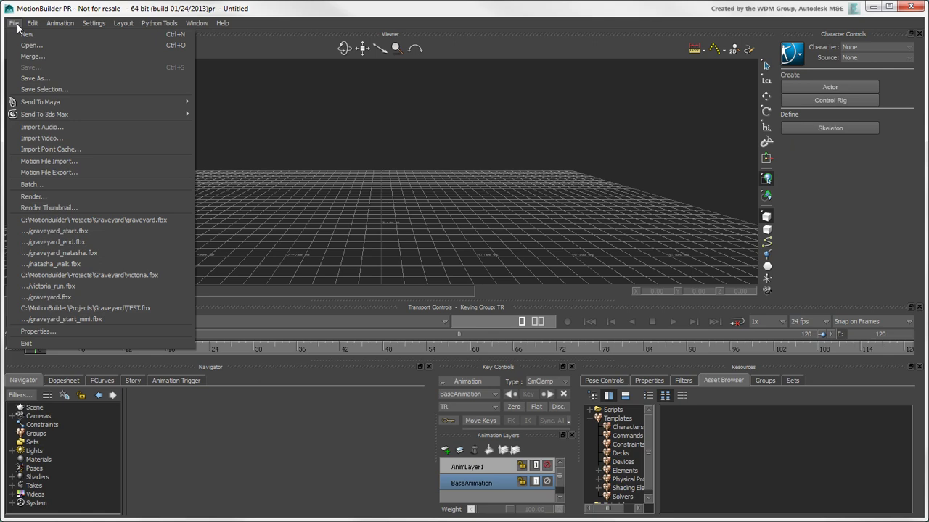
{"action": "left_click", "coordinate": [47, 45]}
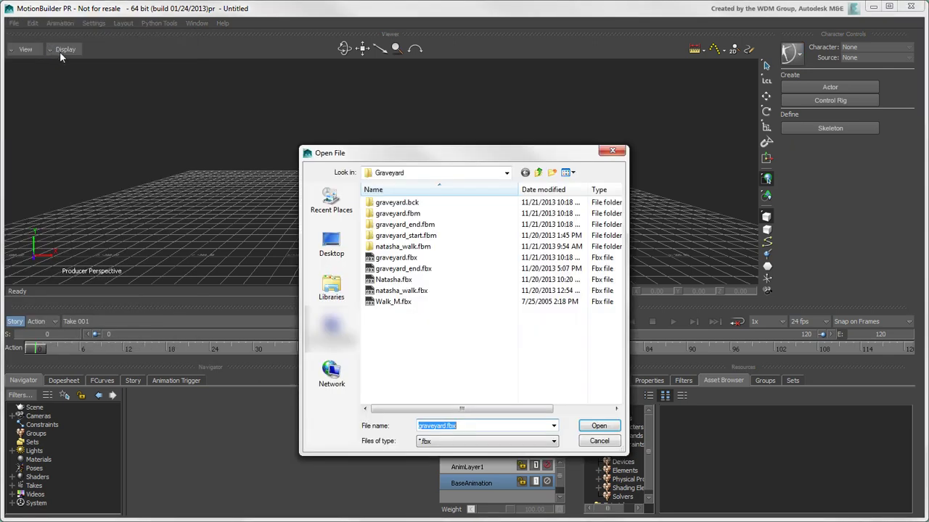
{"action": "left_click", "coordinate": [404, 260]}
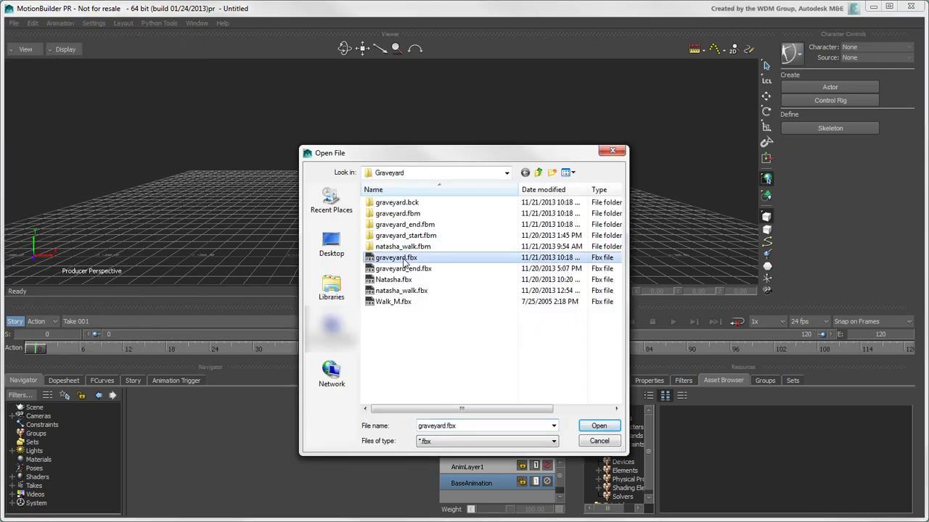
{"action": "left_click", "coordinate": [599, 427]}
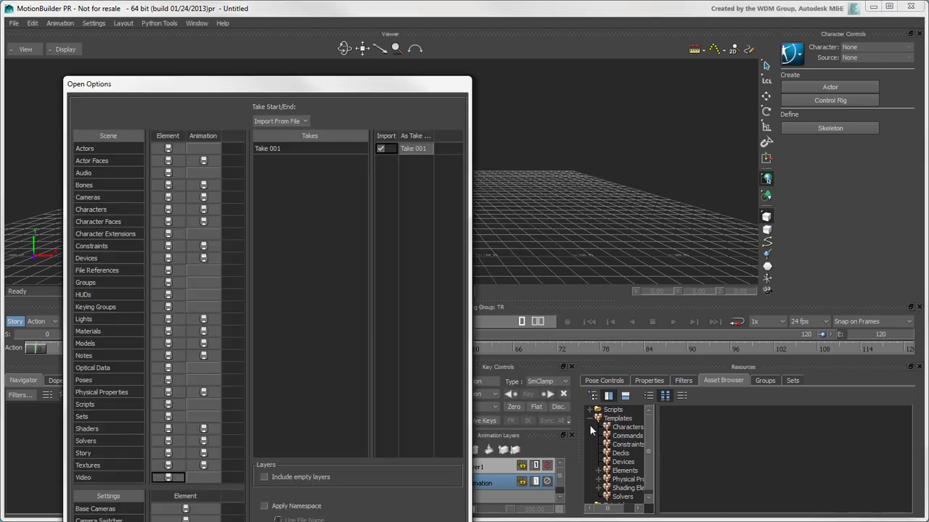
{"action": "left_click_drag", "start_coordinate": [323, 85], "coordinate": [298, 10]}
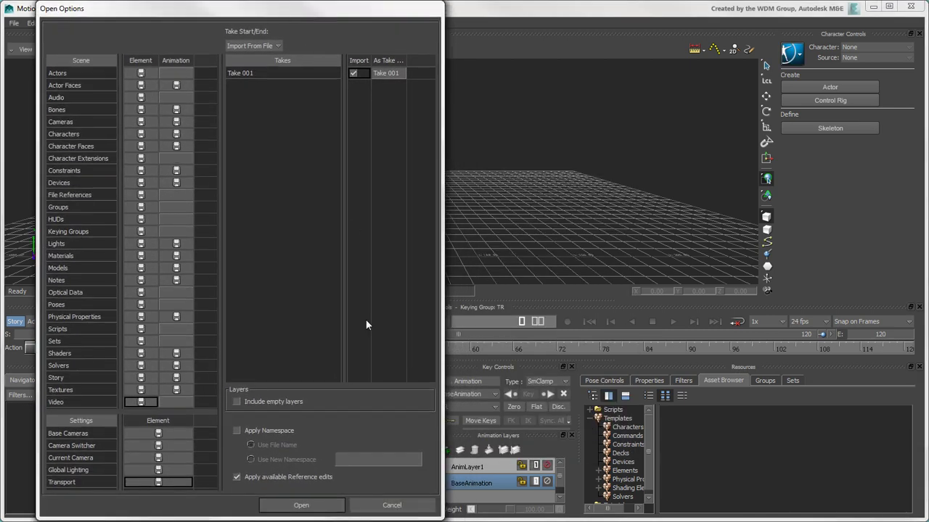
{"action": "left_click", "coordinate": [326, 506]}
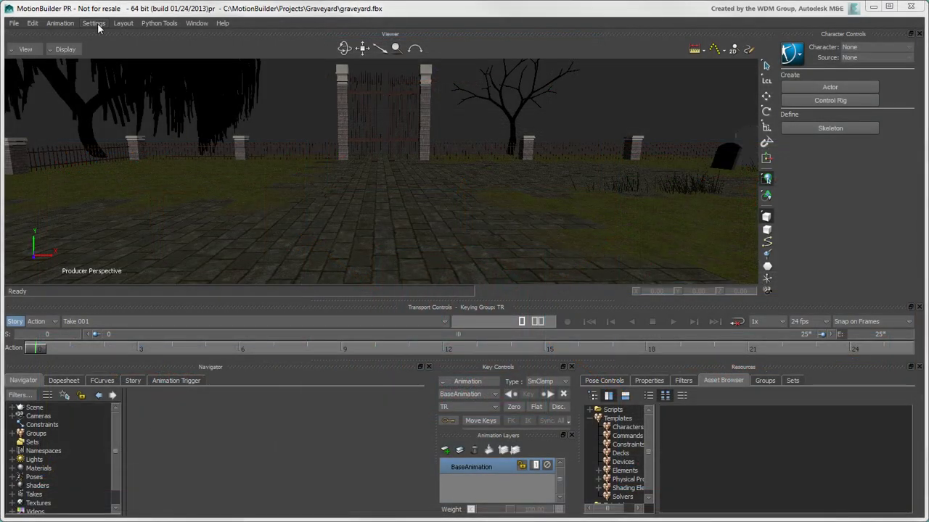
{"action": "left_click", "coordinate": [94, 24]}
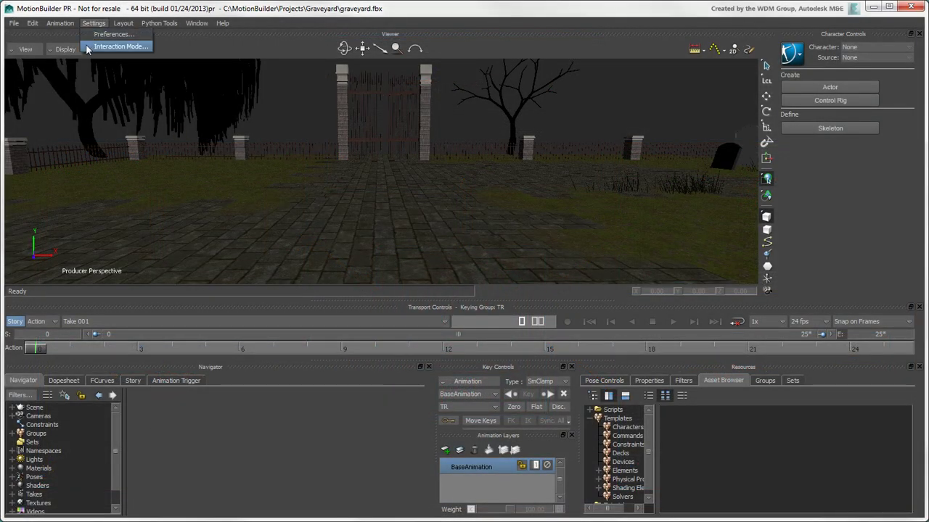
{"action": "left_click", "coordinate": [88, 48]}
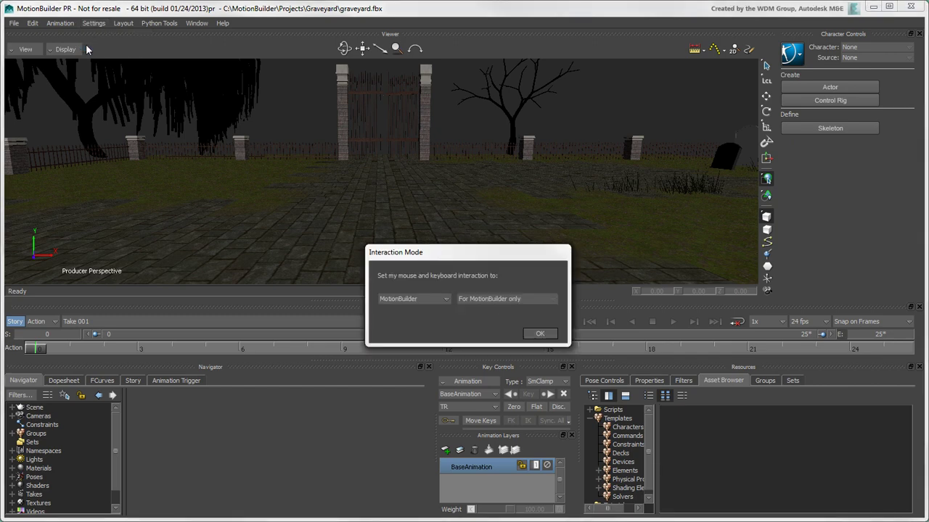
{"action": "left_click", "coordinate": [445, 300]}
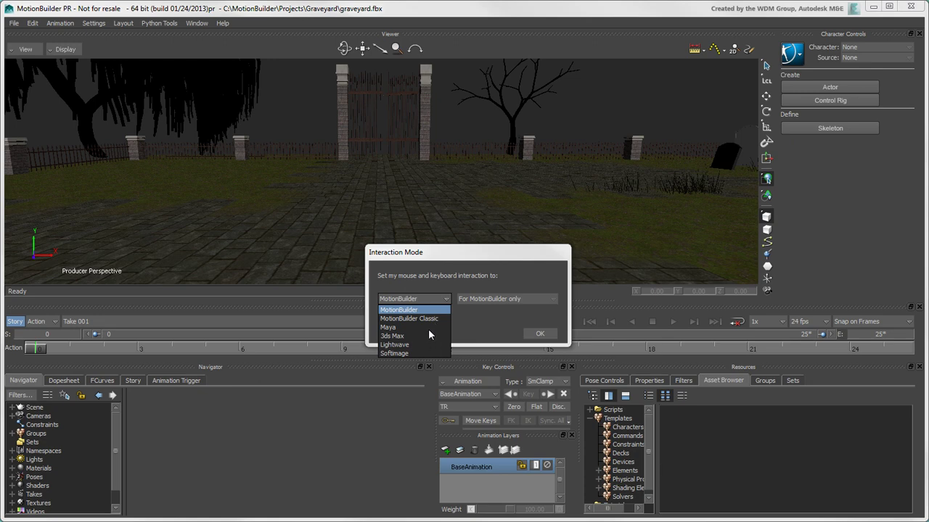
{"action": "left_click", "coordinate": [428, 328]}
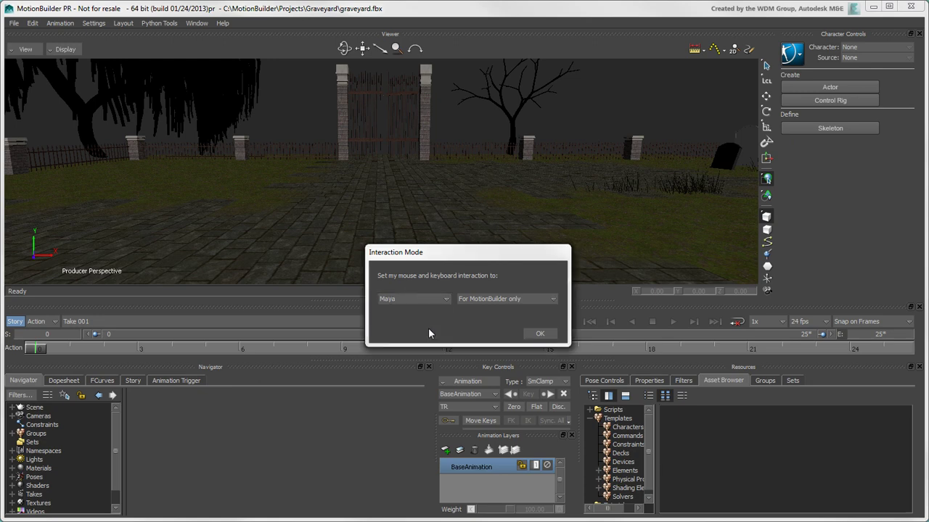
{"action": "left_click", "coordinate": [552, 300]}
{"action": "left_click", "coordinate": [541, 310]}
{"action": "left_click", "coordinate": [447, 301]}
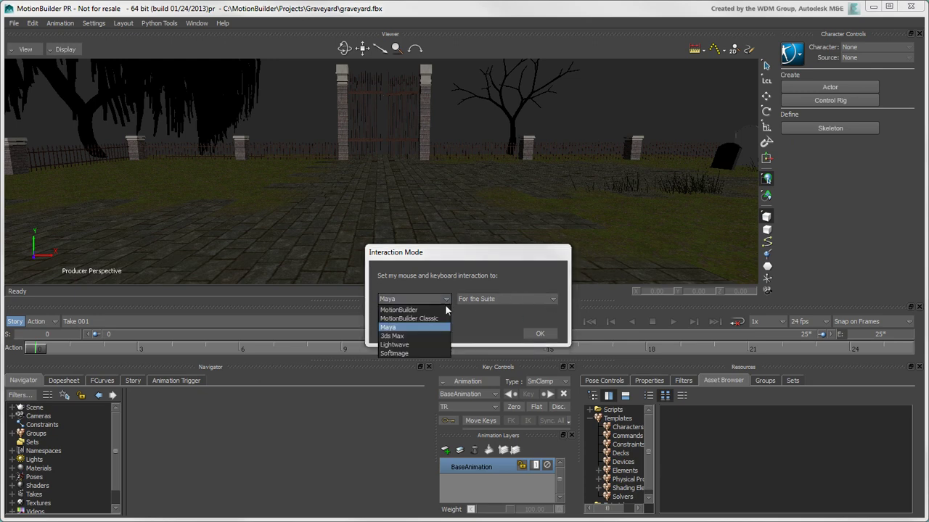
{"action": "left_click", "coordinate": [444, 308]}
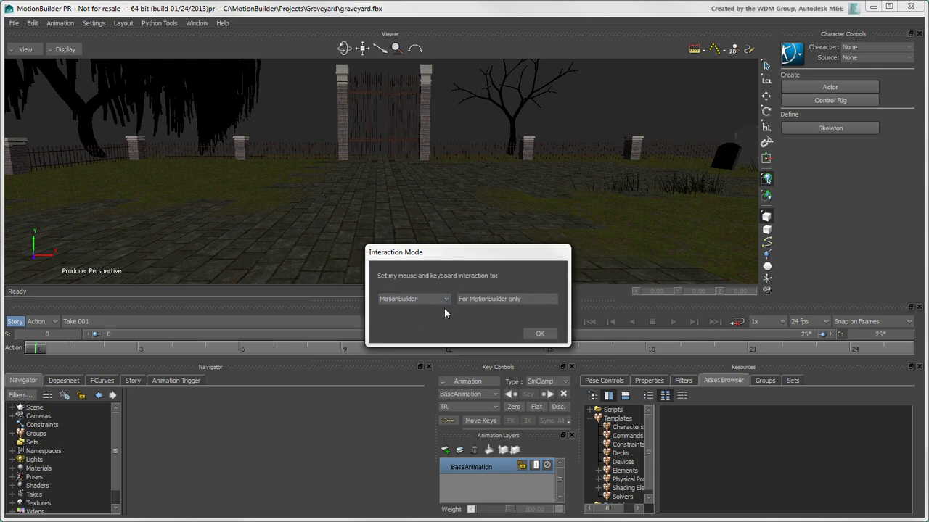
{"action": "left_click", "coordinate": [535, 334]}
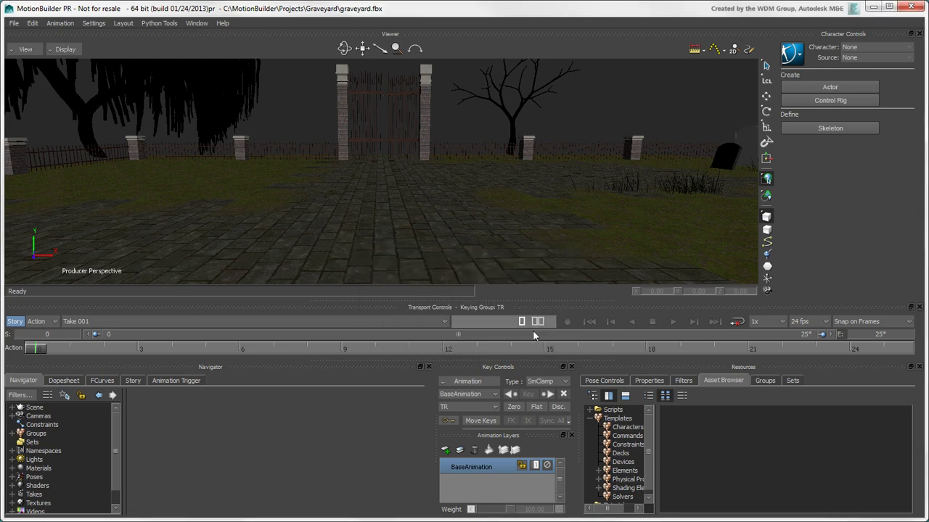
Open Preferences and browse the categories, from Animation down to Saving
{"action": "left_click", "coordinate": [88, 22]}
{"action": "left_click", "coordinate": [87, 34]}
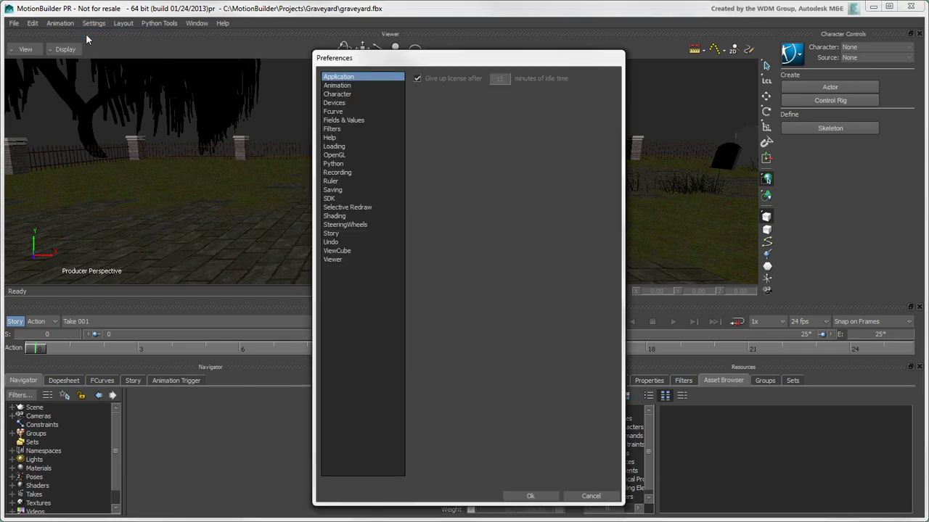
{"action": "left_click", "coordinate": [342, 86]}
{"action": "left_click", "coordinate": [343, 95]}
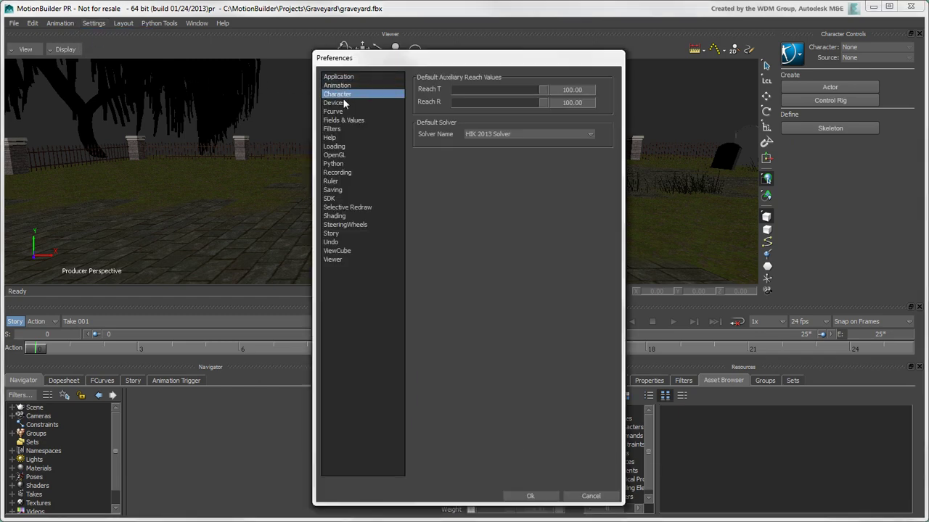
{"action": "left_click", "coordinate": [340, 103]}
{"action": "left_click", "coordinate": [338, 111]}
{"action": "left_click", "coordinate": [338, 120]}
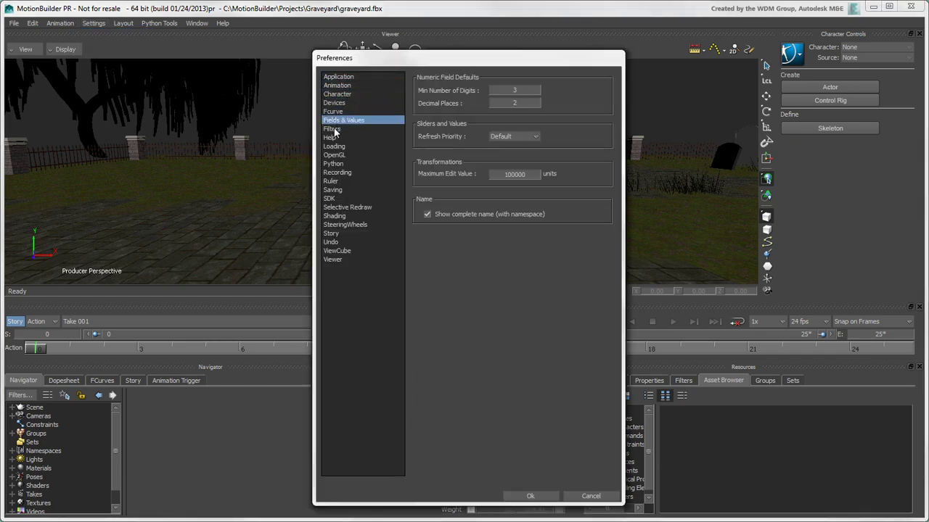
{"action": "left_click", "coordinate": [334, 130]}
{"action": "left_click", "coordinate": [333, 138]}
{"action": "left_click", "coordinate": [334, 146]}
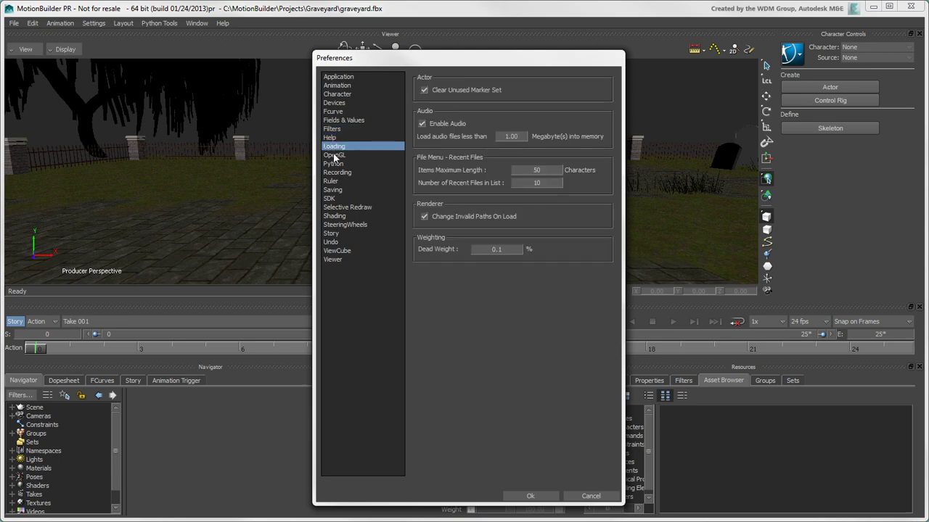
{"action": "left_click", "coordinate": [334, 156]}
{"action": "left_click", "coordinate": [334, 164]}
{"action": "left_click", "coordinate": [335, 172]}
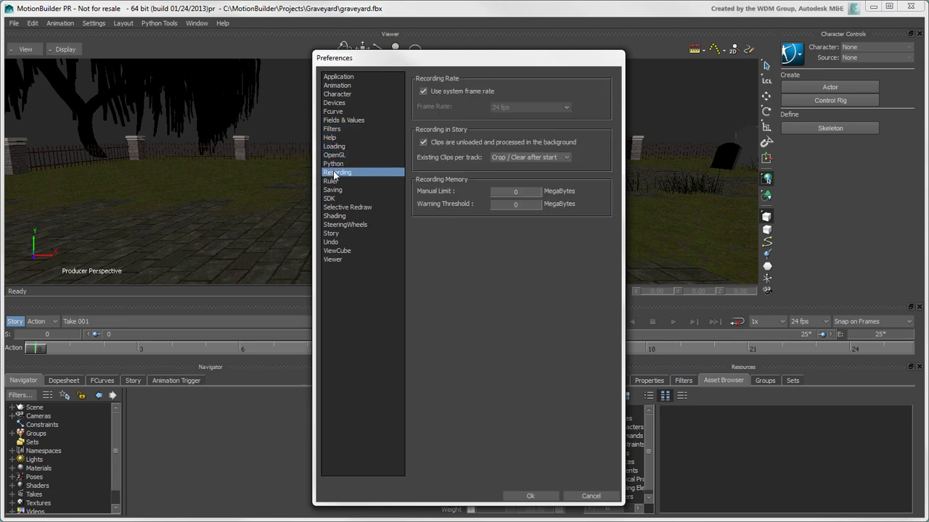
{"action": "left_click", "coordinate": [334, 181]}
{"action": "left_click", "coordinate": [333, 190]}
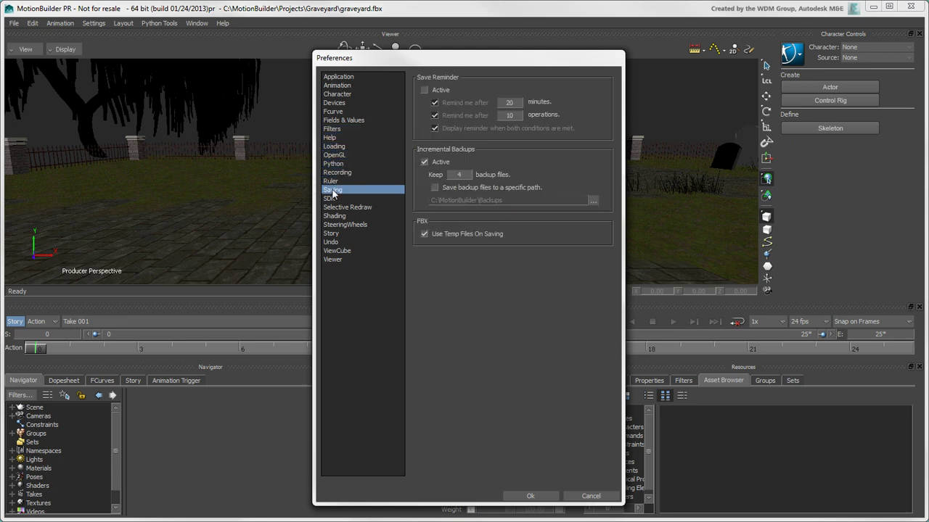
Keep 2 backup files and save backups to a specific path, C:\MotionBuilder\Backups
{"action": "double_click", "coordinate": [466, 175]}
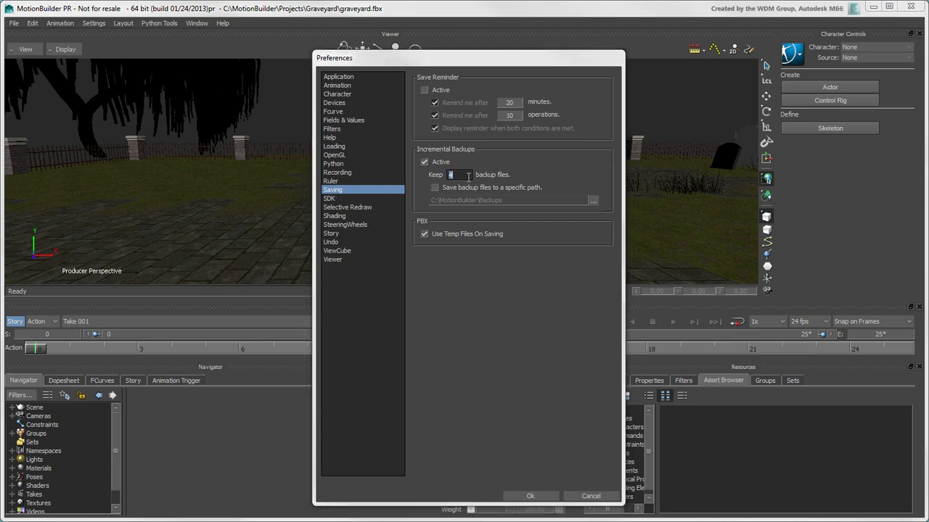
{"action": "type", "text": "2"}
{"action": "key", "text": "Return"}
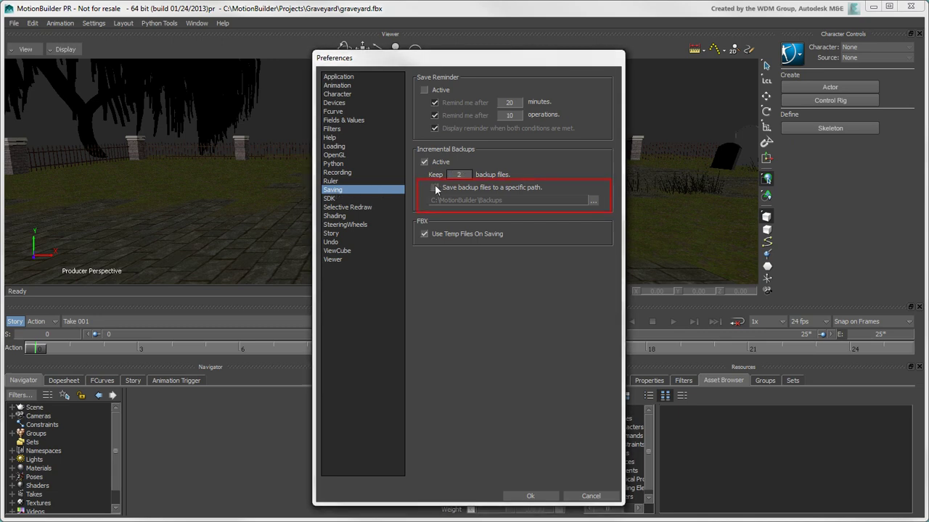
{"action": "left_click", "coordinate": [434, 188]}
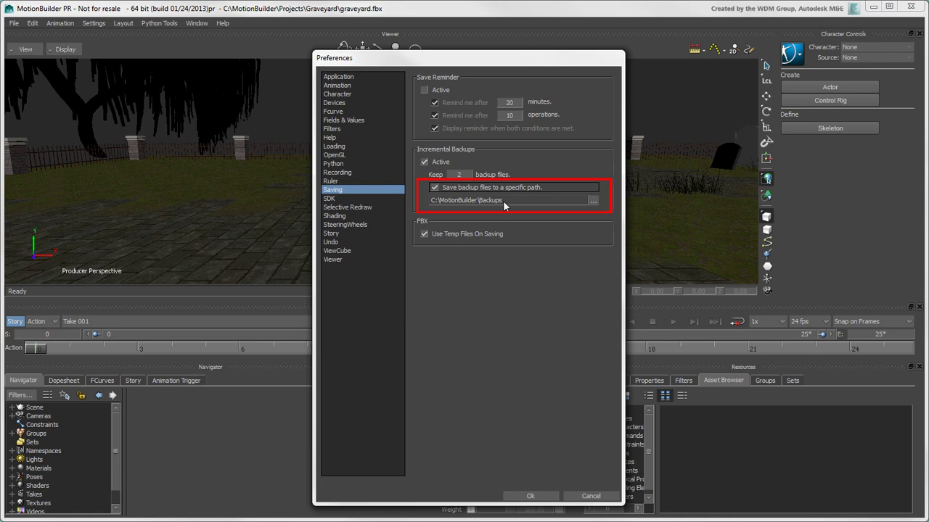
Set the Undo Level to 20 and confirm the preference changes
{"action": "left_click", "coordinate": [330, 244]}
{"action": "double_click", "coordinate": [490, 90]}
{"action": "type", "text": "20"}
{"action": "key", "text": "Return"}
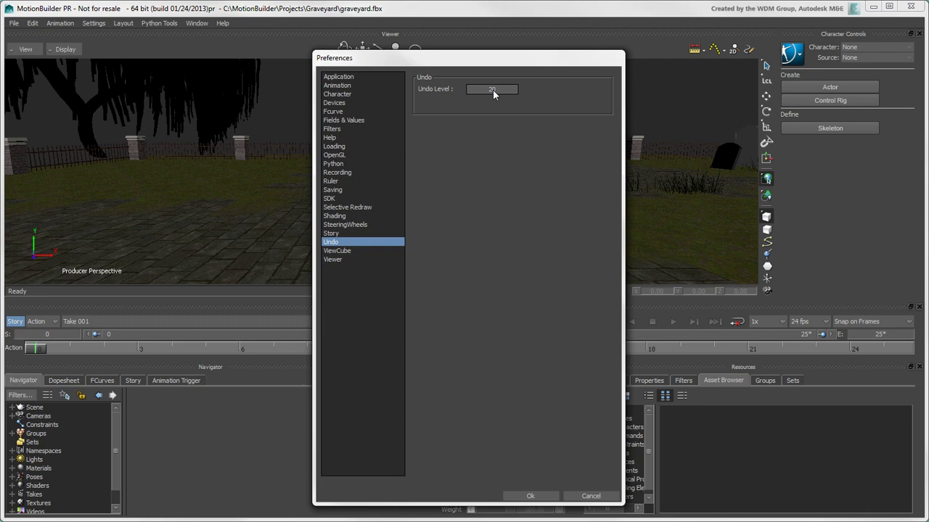
{"action": "left_click", "coordinate": [530, 497]}
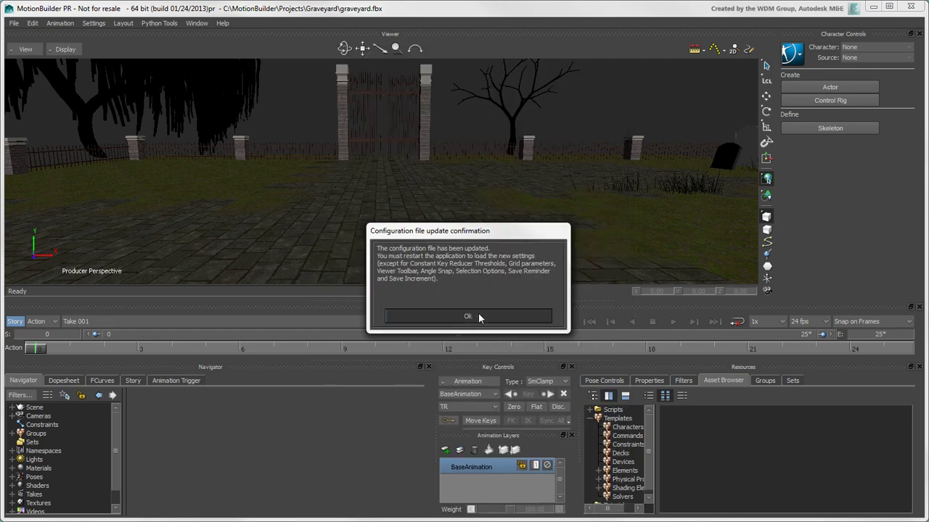
{"action": "left_click", "coordinate": [478, 315]}
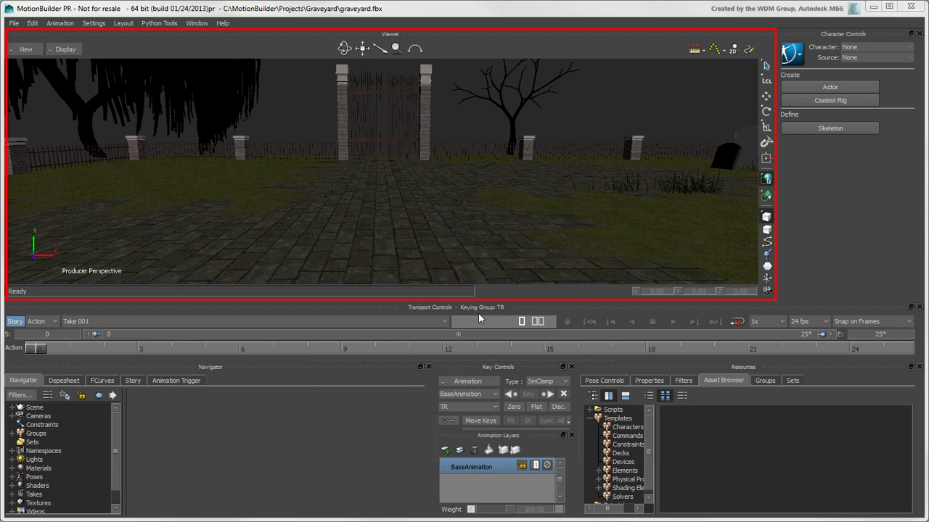
{"action": "left_click", "coordinate": [747, 137]}
{"action": "key", "text": "a"}
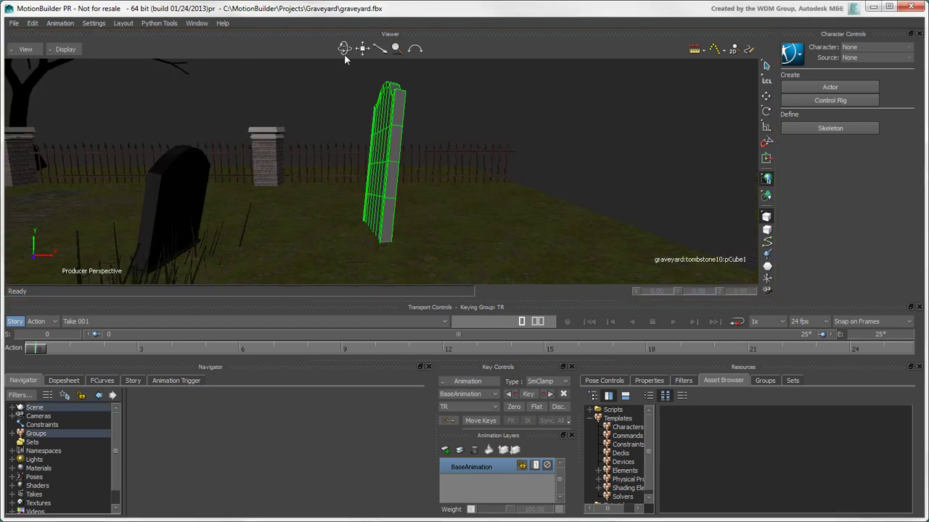
{"action": "left_click_drag", "start_coordinate": [472, 177], "coordinate": [377, 177], "text": "ctrl+shift"}
{"action": "left_click", "coordinate": [765, 96]}
{"action": "left_click_drag", "start_coordinate": [450, 195], "coordinate": [457, 154]}
{"action": "left_click", "coordinate": [766, 111]}
{"action": "left_click", "coordinate": [546, 127]}
{"action": "key", "text": "alt+Home"}
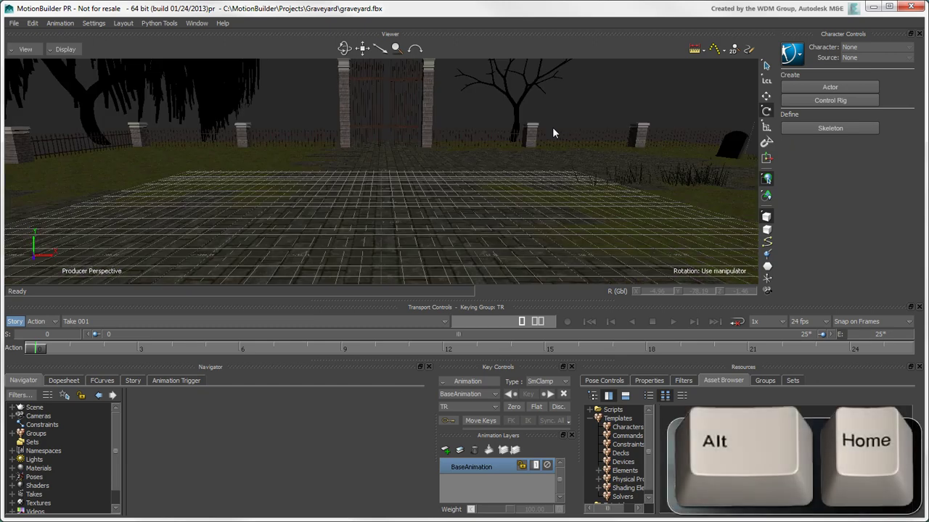
{"action": "left_click", "coordinate": [27, 49]}
{"action": "mouse_move", "coordinate": [65, 85]}
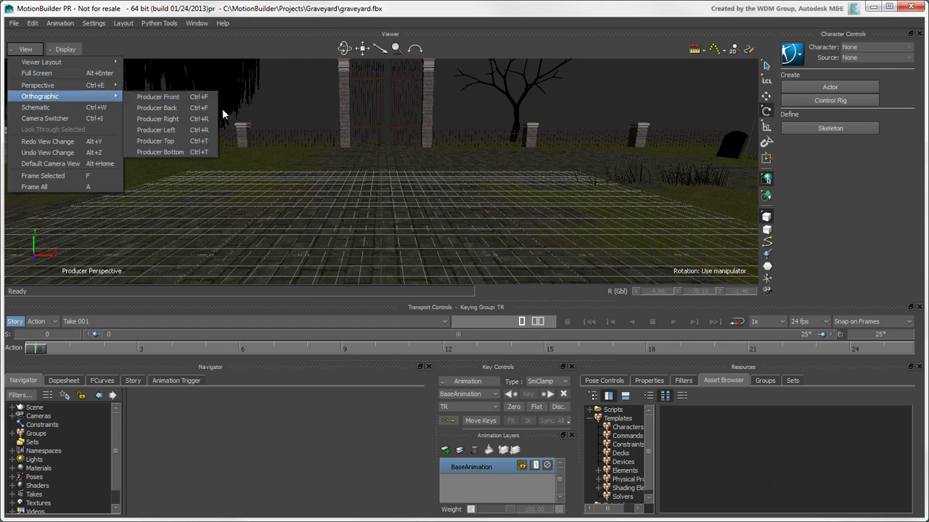
{"action": "left_click", "coordinate": [158, 96]}
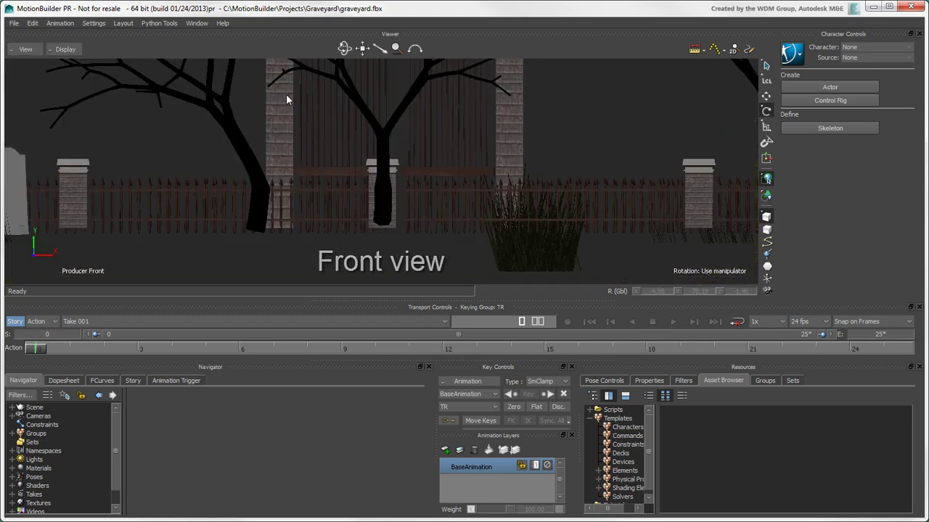
{"action": "key", "text": "ctrl+e"}
{"action": "key", "text": "ctrl+e"}
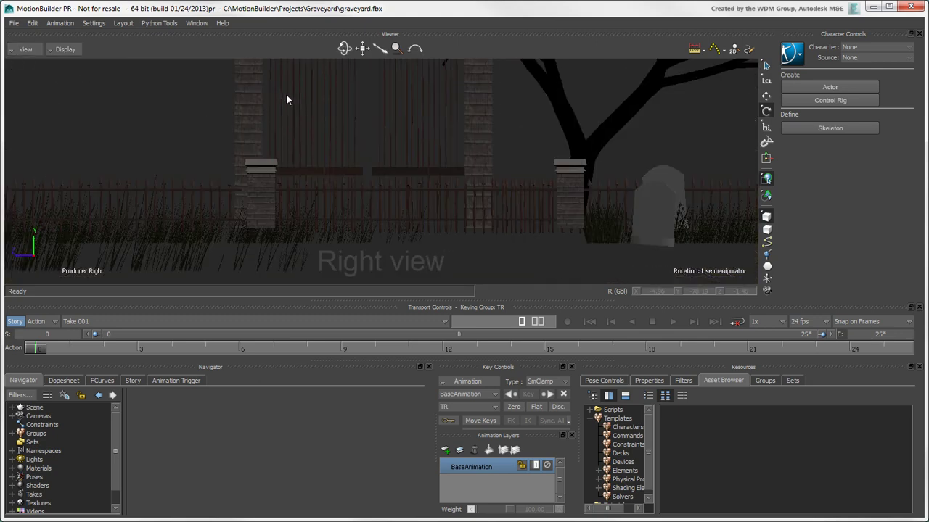
{"action": "key", "text": "ctrl+e"}
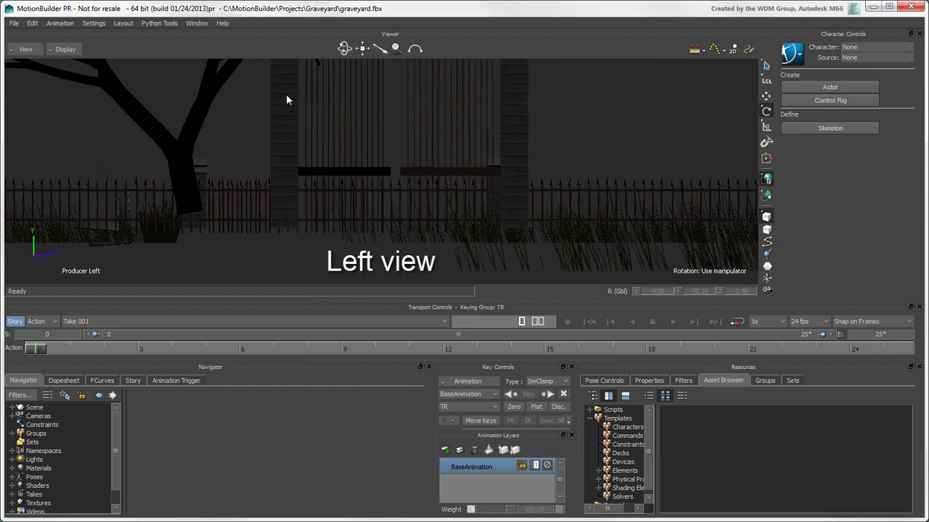
{"action": "key", "text": "ctrl+e"}
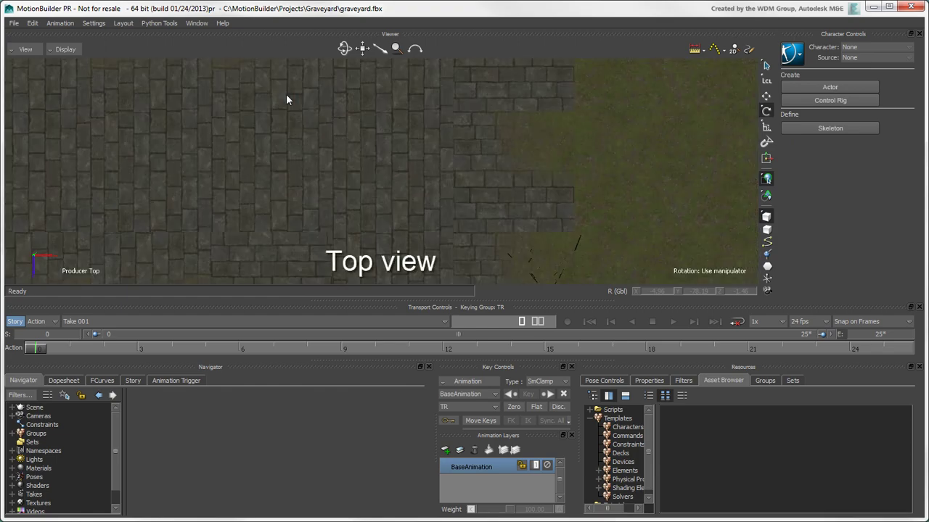
{"action": "key", "text": "ctrl+e"}
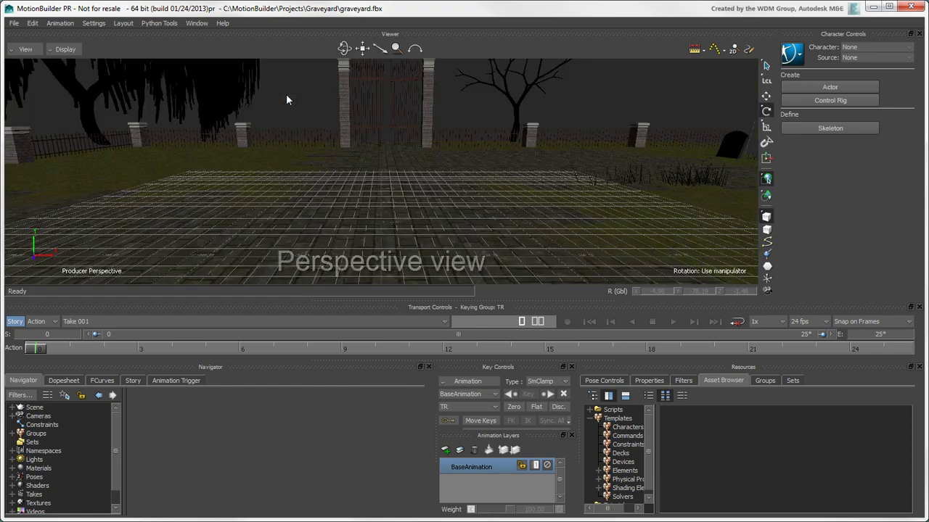
{"action": "key", "text": "ctrl+shift+2"}
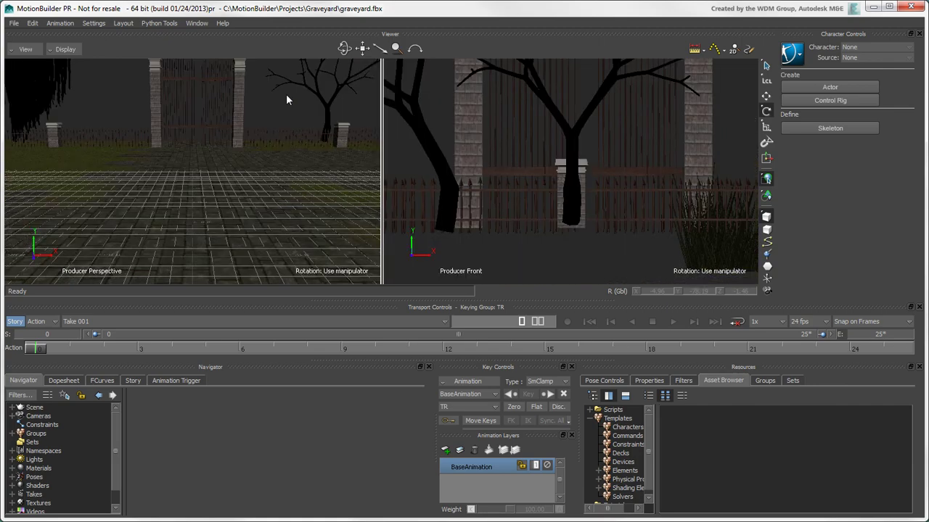
{"action": "key", "text": "ctrl+shift+3"}
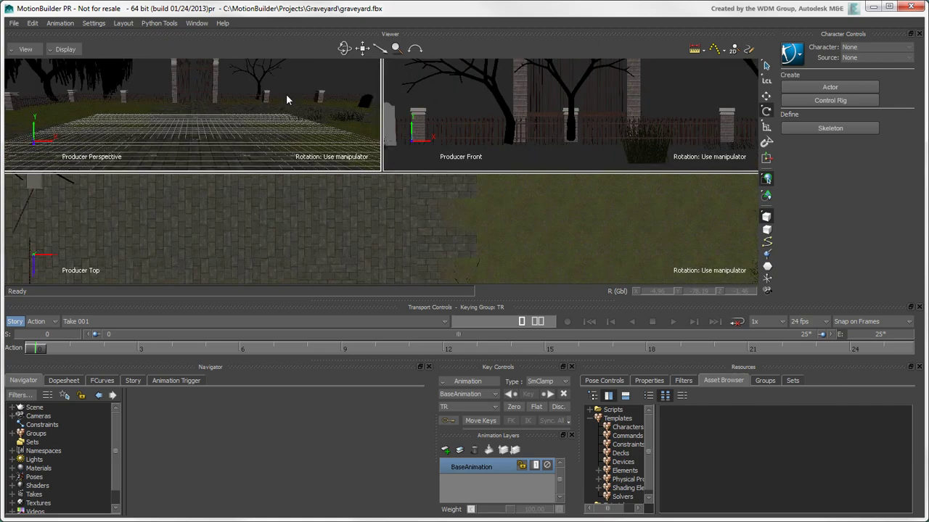
{"action": "key", "text": "ctrl+shift+4"}
{"action": "key", "text": "ctrl+shift+1"}
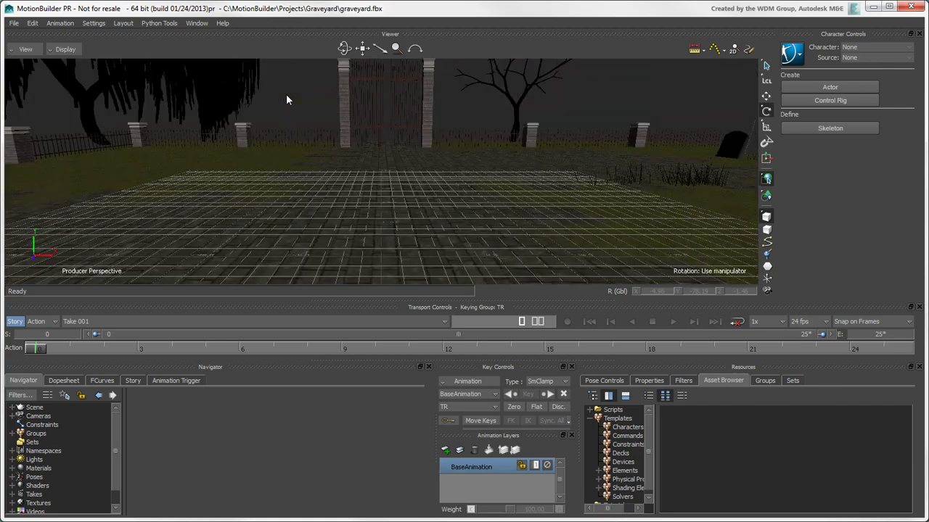
{"action": "left_click", "coordinate": [76, 48]}
{"action": "mouse_move", "coordinate": [112, 142]}
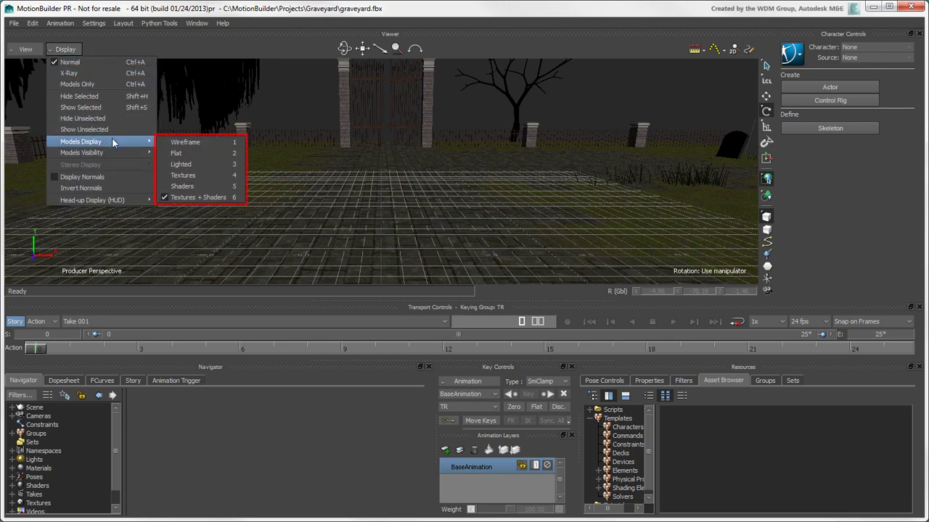
{"action": "key", "text": "1"}
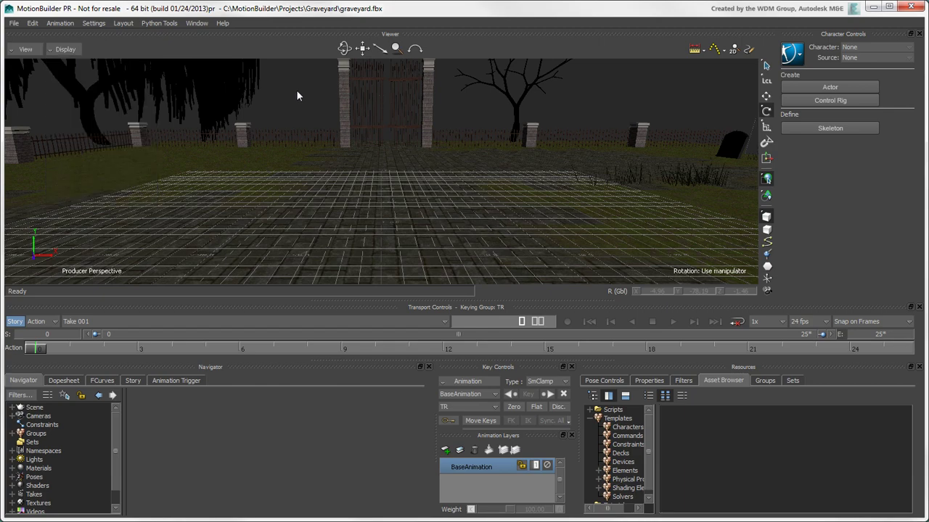
{"action": "key", "text": "2"}
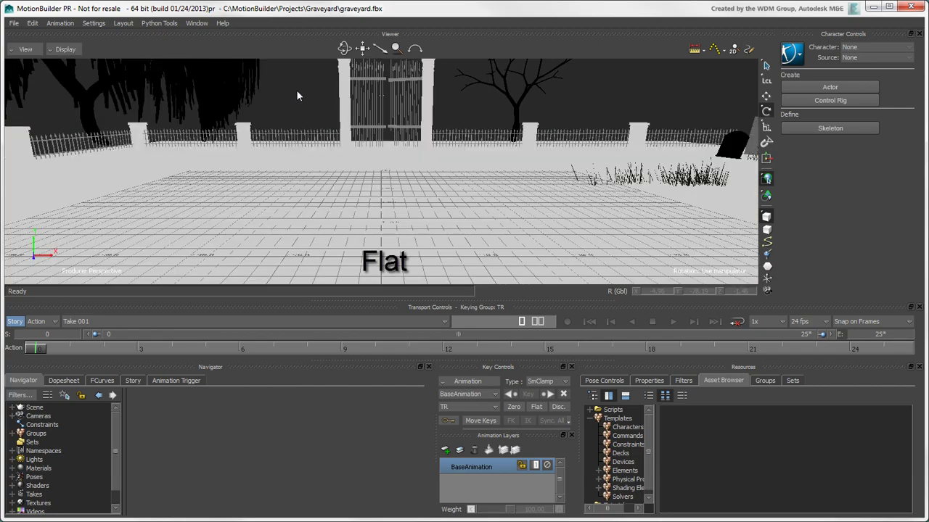
{"action": "key", "text": "3"}
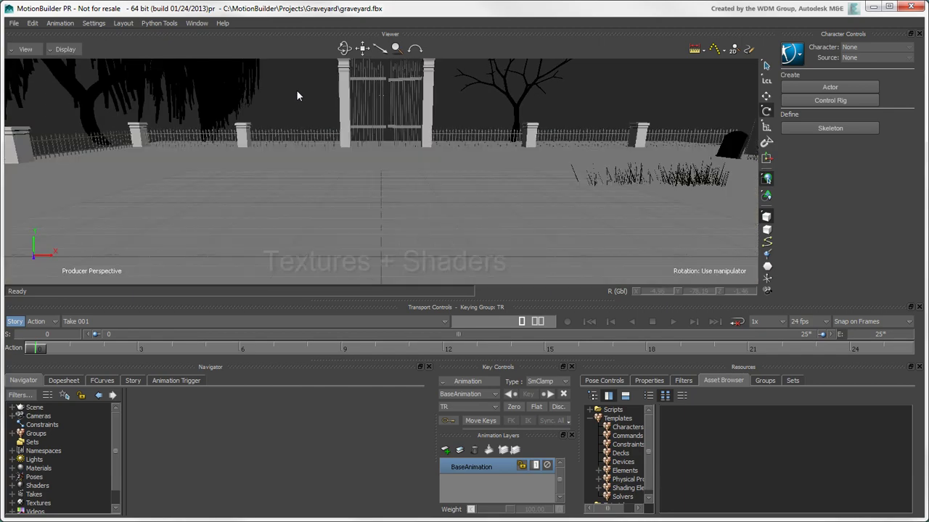
{"action": "key", "text": "4"}
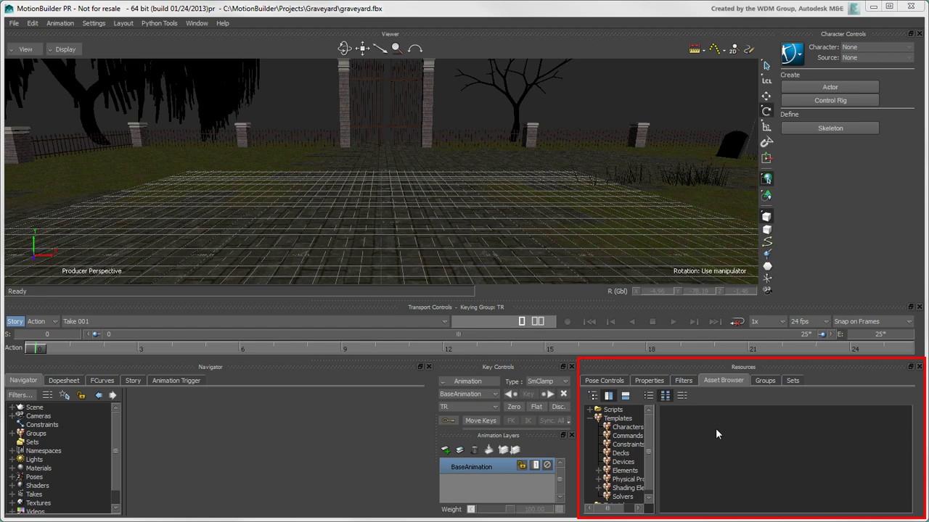
{"action": "left_click", "coordinate": [764, 382]}
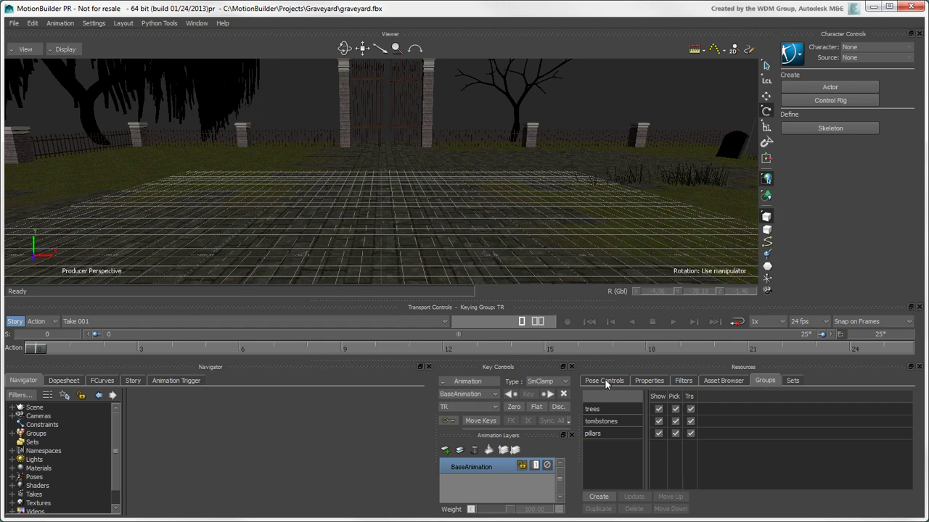
{"action": "left_click", "coordinate": [604, 381]}
{"action": "left_click", "coordinate": [710, 396]}
{"action": "left_click", "coordinate": [740, 407]}
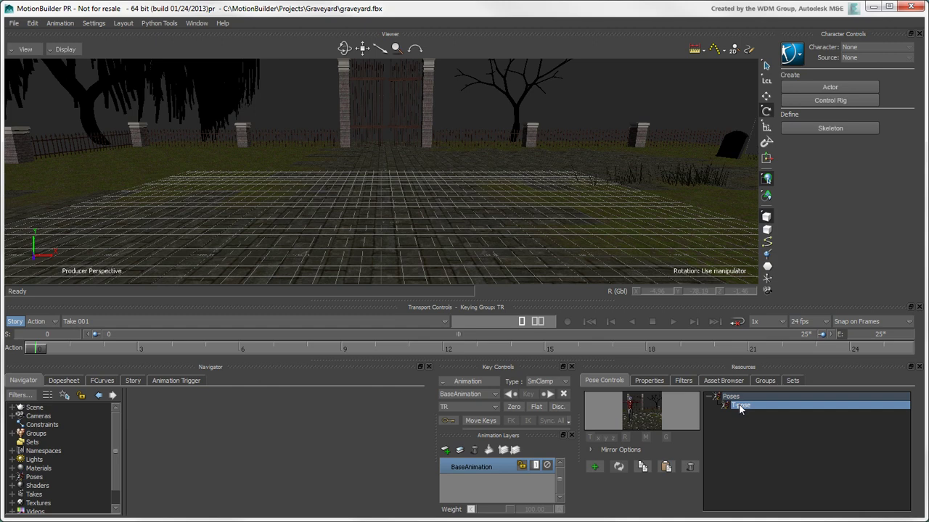
{"action": "left_click", "coordinate": [721, 381]}
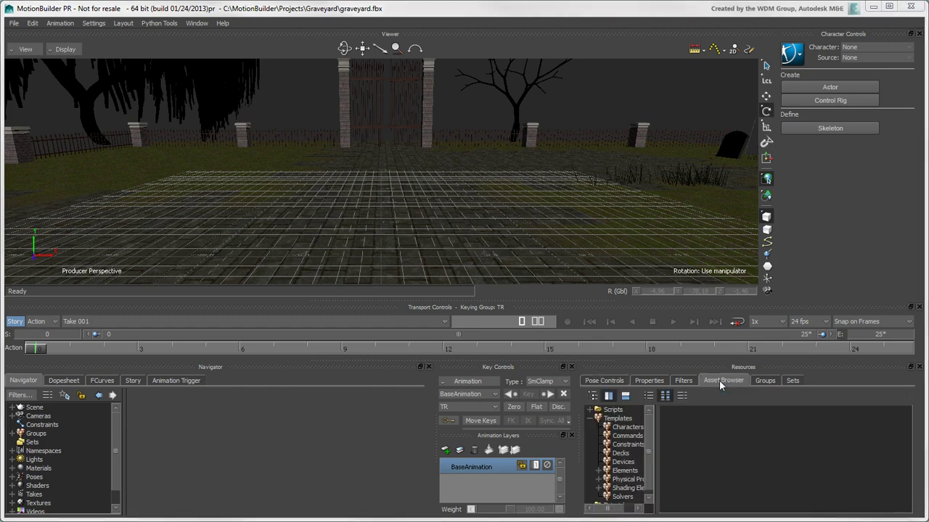
Browse the Scripts subfolders (ActionScripts, BasicOperations, ComplexTools, Rendering, Samples), then collapse Scripts
{"action": "left_click", "coordinate": [593, 412]}
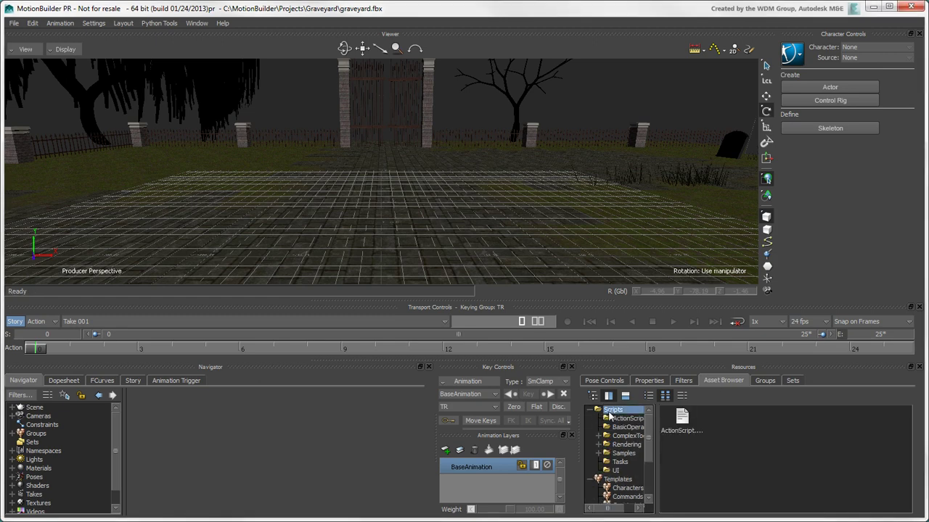
{"action": "left_click", "coordinate": [618, 419]}
{"action": "left_click", "coordinate": [624, 427]}
{"action": "left_click", "coordinate": [624, 436]}
{"action": "left_click", "coordinate": [624, 445]}
{"action": "left_click", "coordinate": [621, 454]}
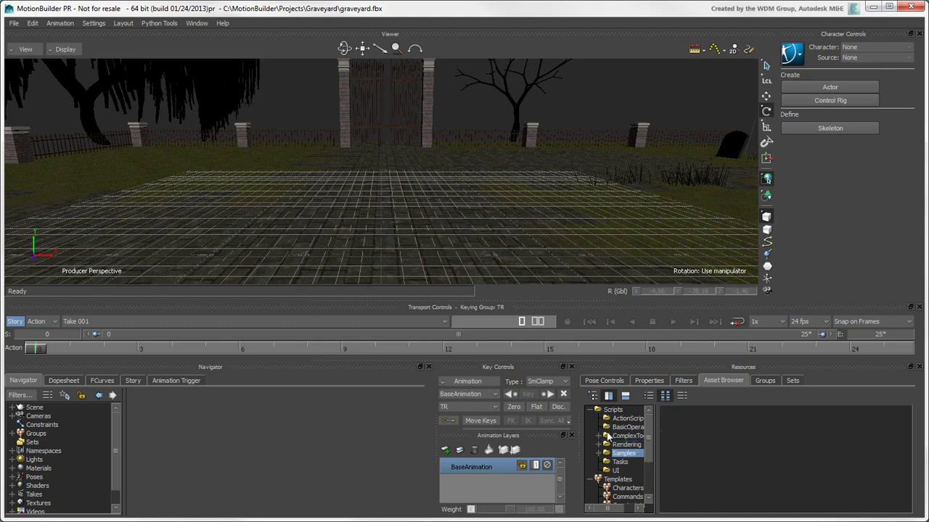
{"action": "double_click", "coordinate": [602, 411]}
Browse the Templates subfolders and select Tutorials to list its character files
{"action": "left_click", "coordinate": [618, 421]}
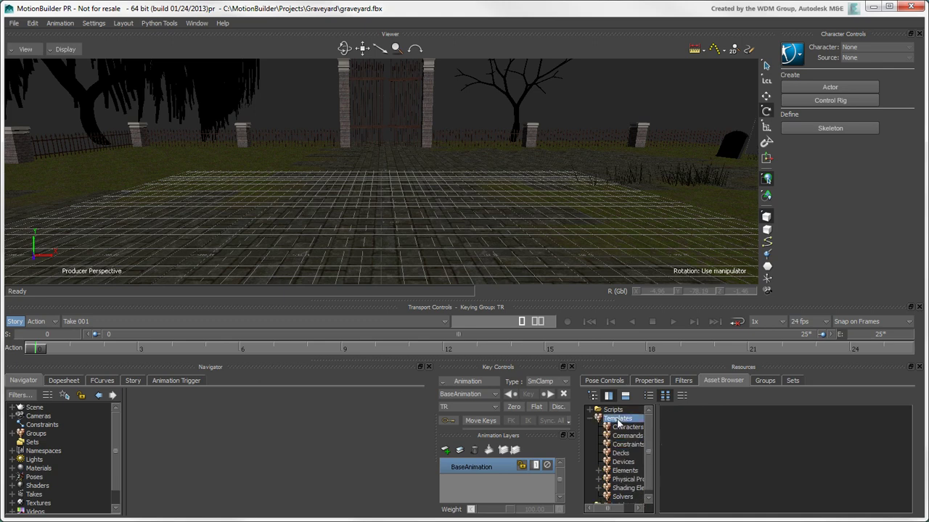
{"action": "left_click", "coordinate": [624, 428]}
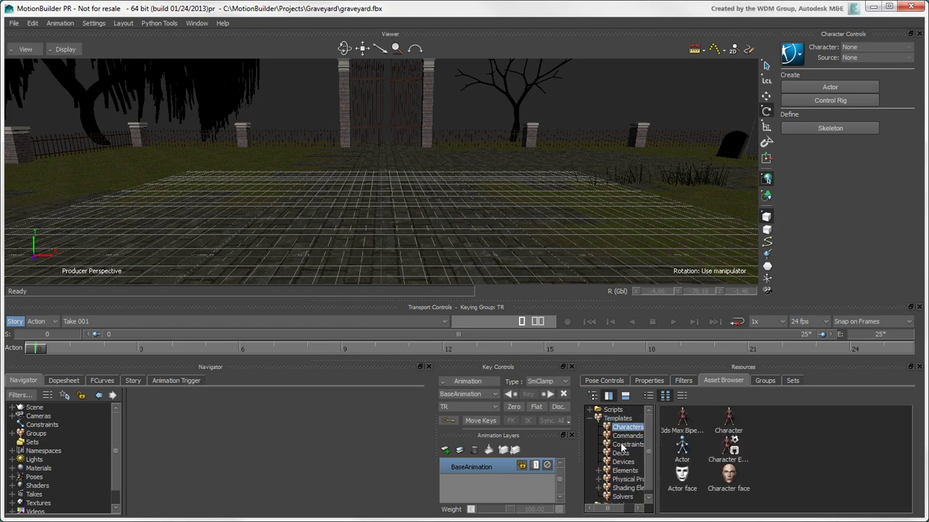
{"action": "left_click", "coordinate": [620, 452]}
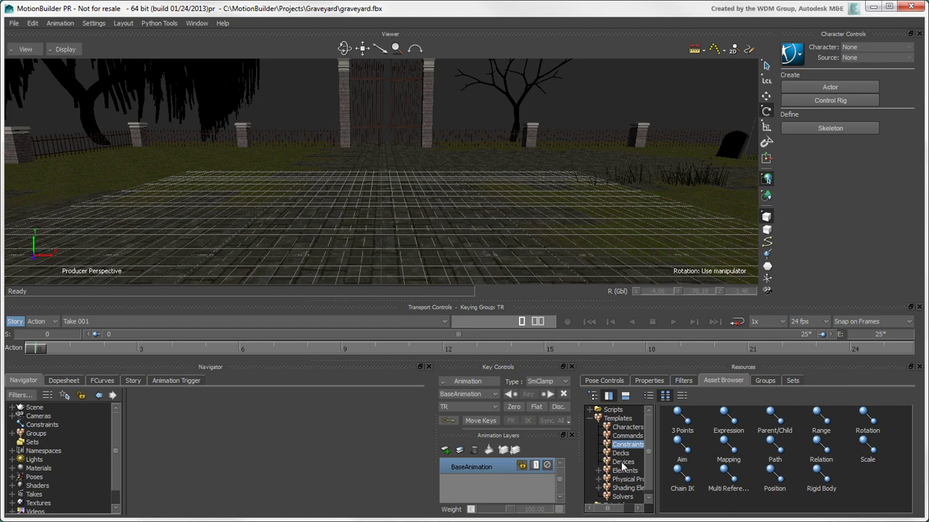
{"action": "left_click", "coordinate": [622, 463]}
{"action": "left_click", "coordinate": [624, 470]}
{"action": "left_click", "coordinate": [625, 488]}
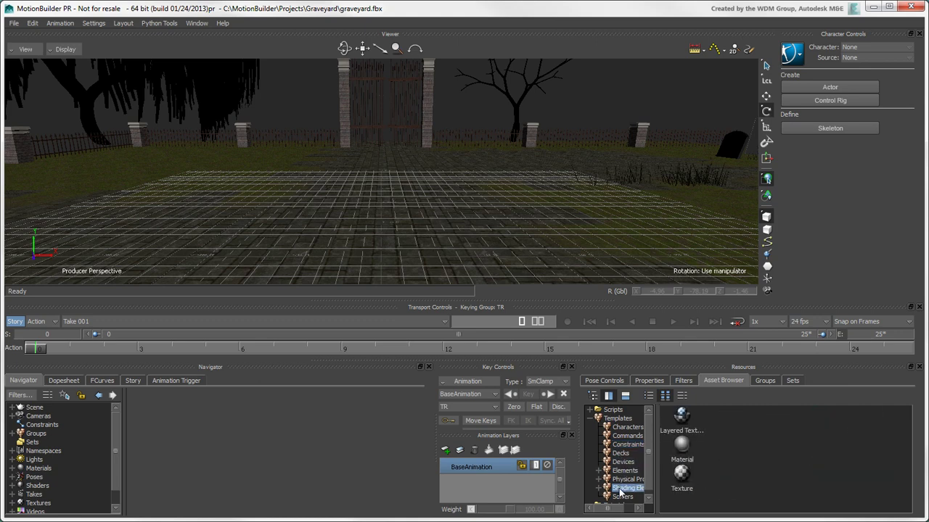
{"action": "left_click", "coordinate": [648, 499]}
{"action": "left_click", "coordinate": [622, 500]}
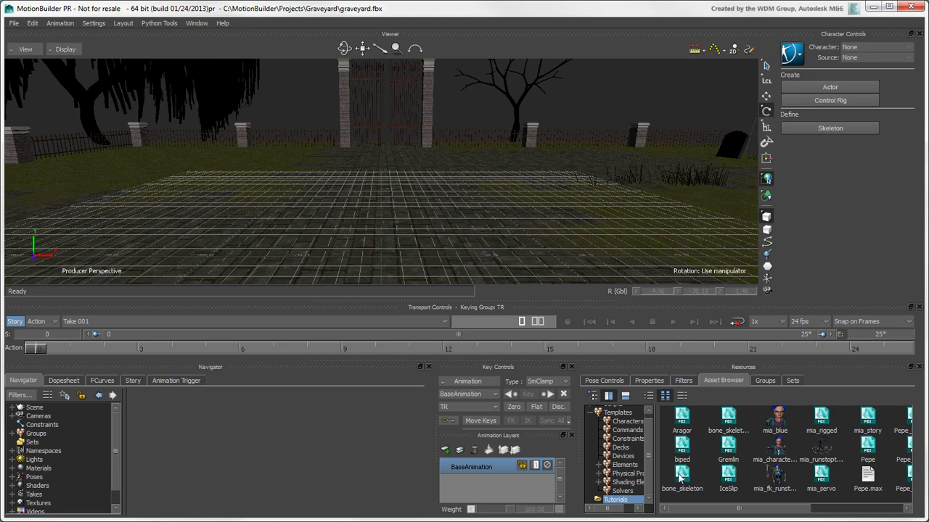
Add MotionBuilder > Projects > Graveyard as a favourite path in the Asset Browser
{"action": "left_click", "coordinate": [590, 412]}
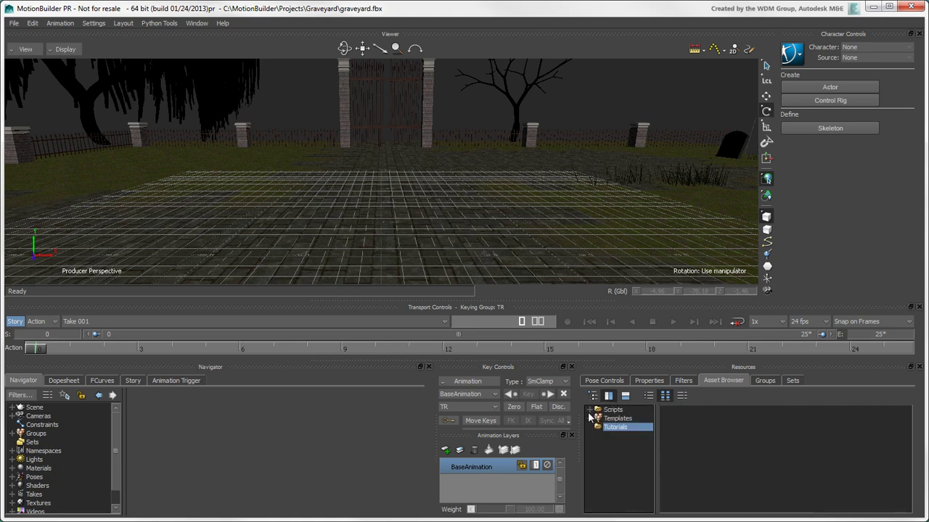
{"action": "right_click", "coordinate": [603, 448]}
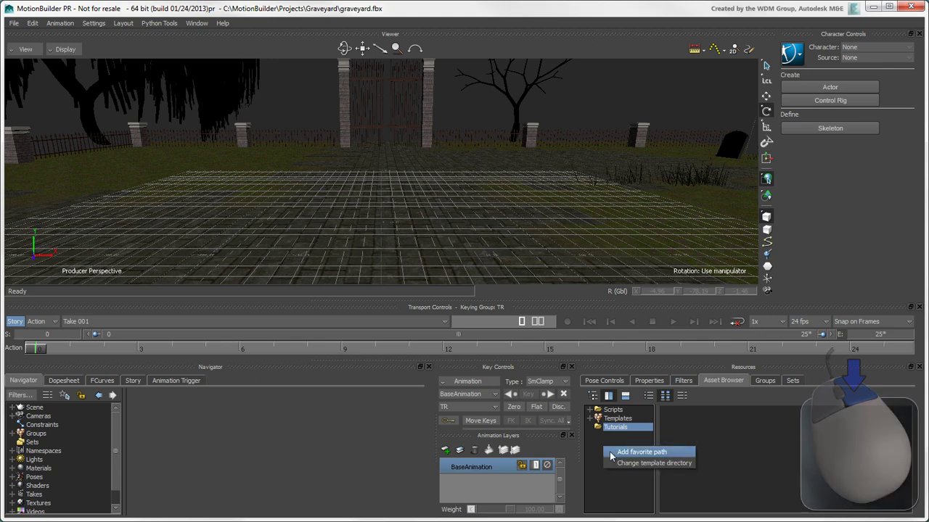
{"action": "left_click", "coordinate": [609, 451]}
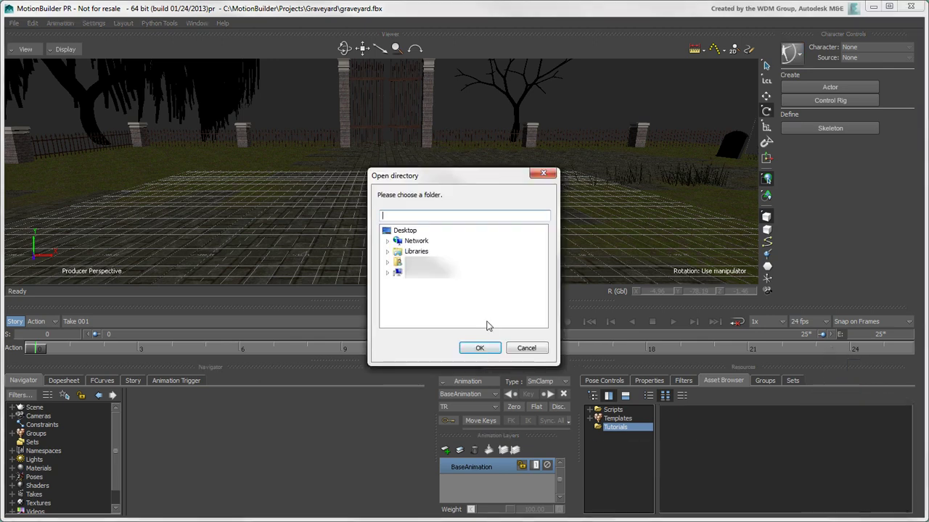
{"action": "left_click", "coordinate": [389, 283]}
{"action": "left_click", "coordinate": [398, 243]}
{"action": "left_click", "coordinate": [409, 272]}
{"action": "left_click", "coordinate": [420, 293]}
{"action": "left_click", "coordinate": [460, 305]}
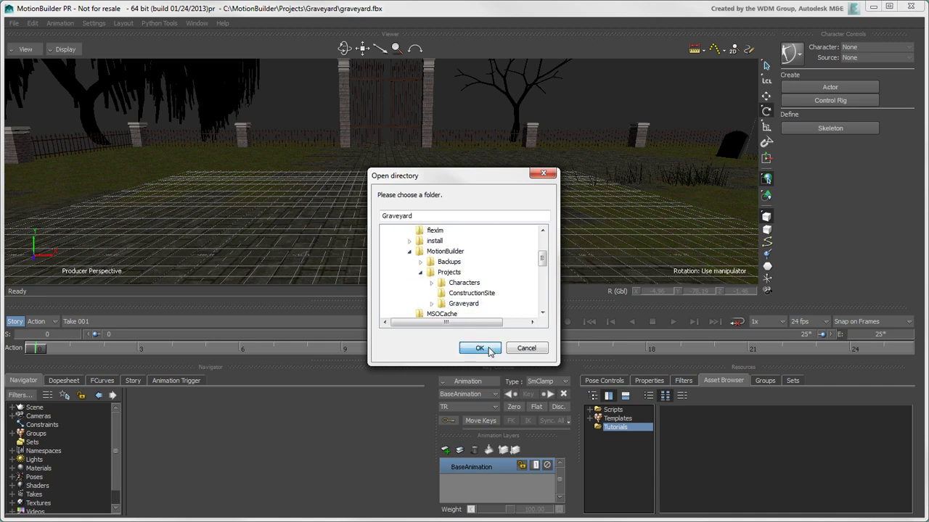
{"action": "left_click", "coordinate": [479, 348]}
Drag natasha_walk into the Viewer and FBX Merge its Take 001
{"action": "left_click", "coordinate": [602, 411]}
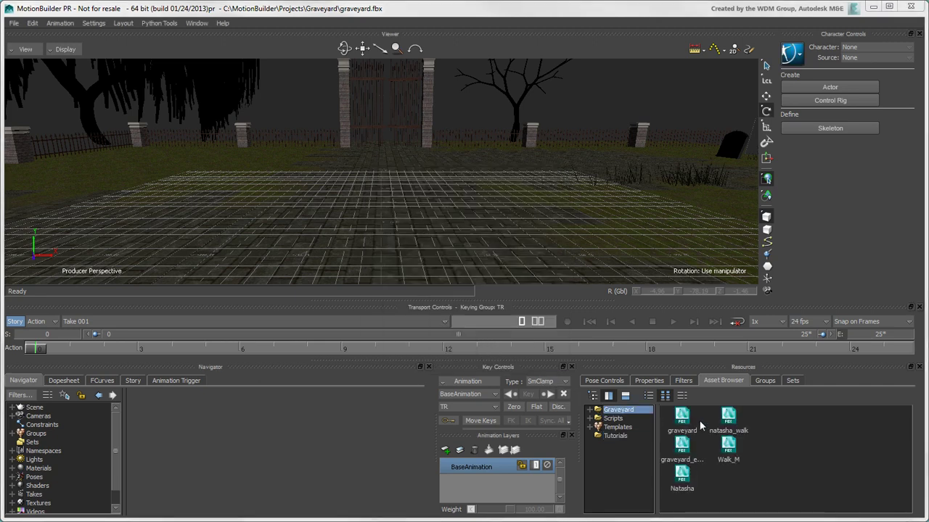
{"action": "left_click_drag", "start_coordinate": [728, 420], "coordinate": [404, 166]}
{"action": "mouse_move", "coordinate": [462, 161]}
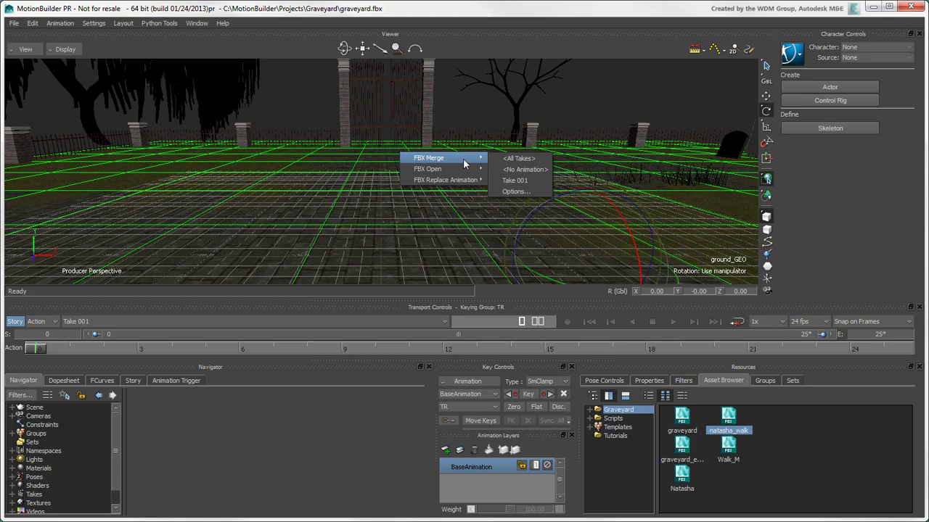
{"action": "left_click", "coordinate": [540, 182]}
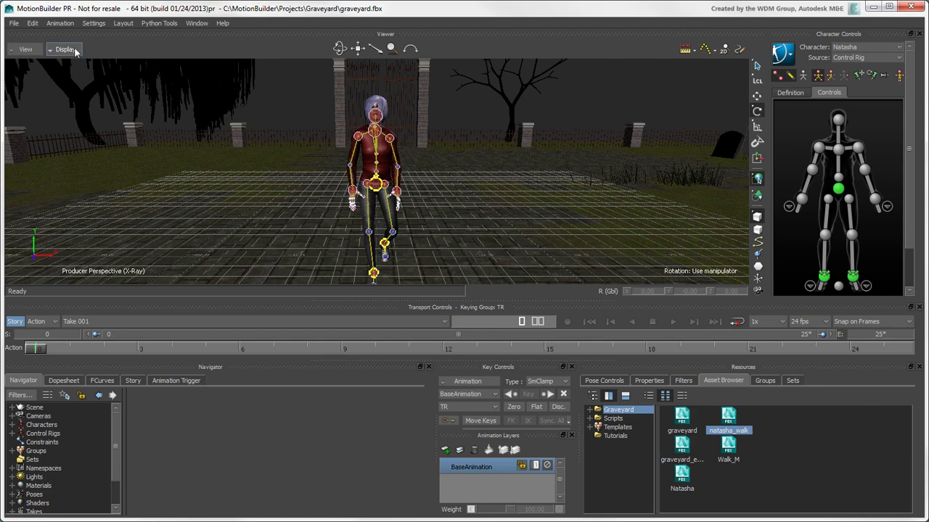
Switch the Viewer's Display mode to X-Ray (Ctrl+A)
{"action": "left_click", "coordinate": [74, 48]}
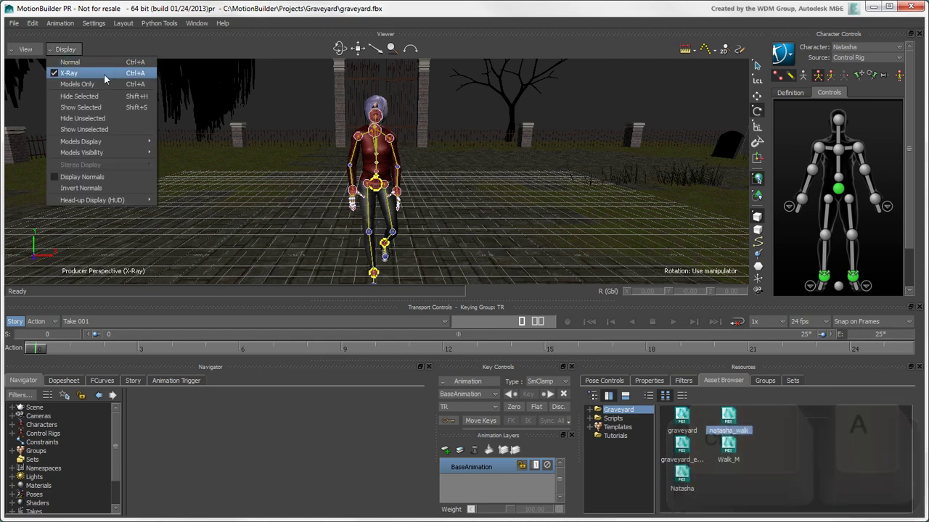
{"action": "left_click", "coordinate": [294, 94]}
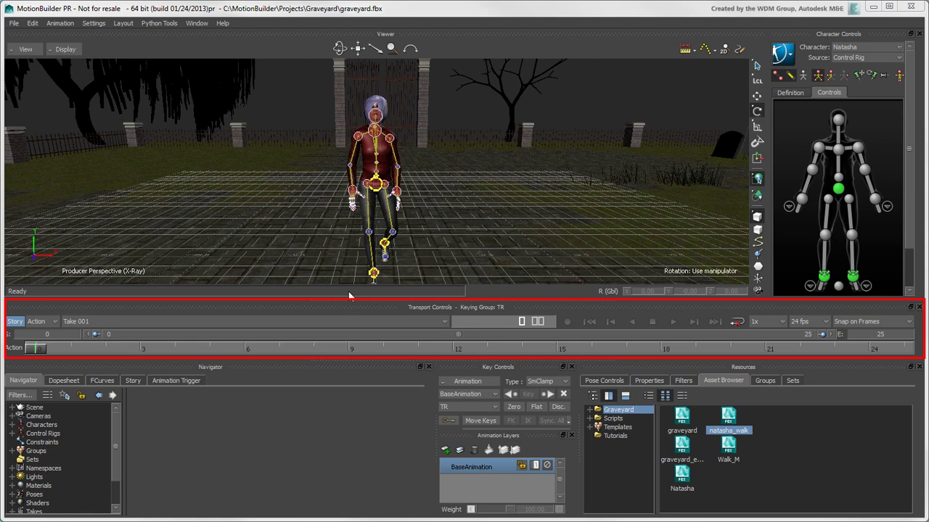
{"action": "left_click", "coordinate": [444, 321]}
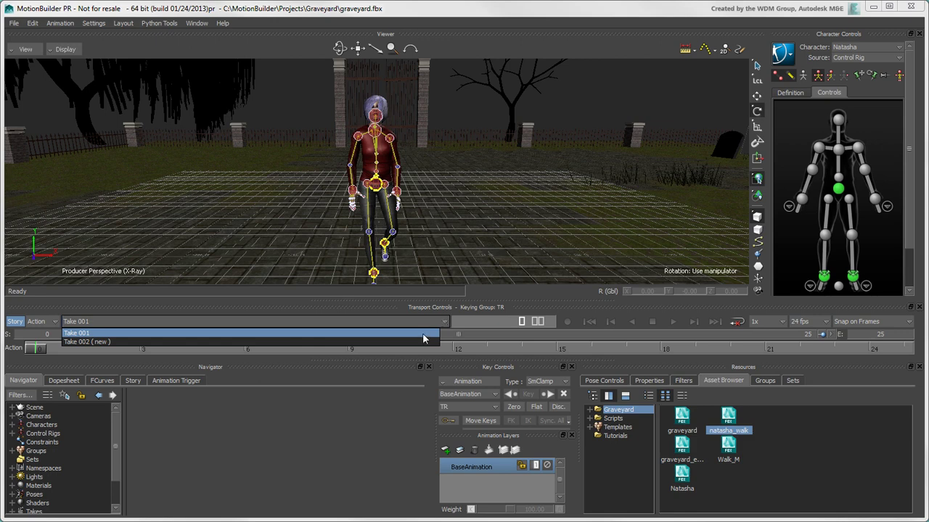
{"action": "left_click", "coordinate": [116, 341]}
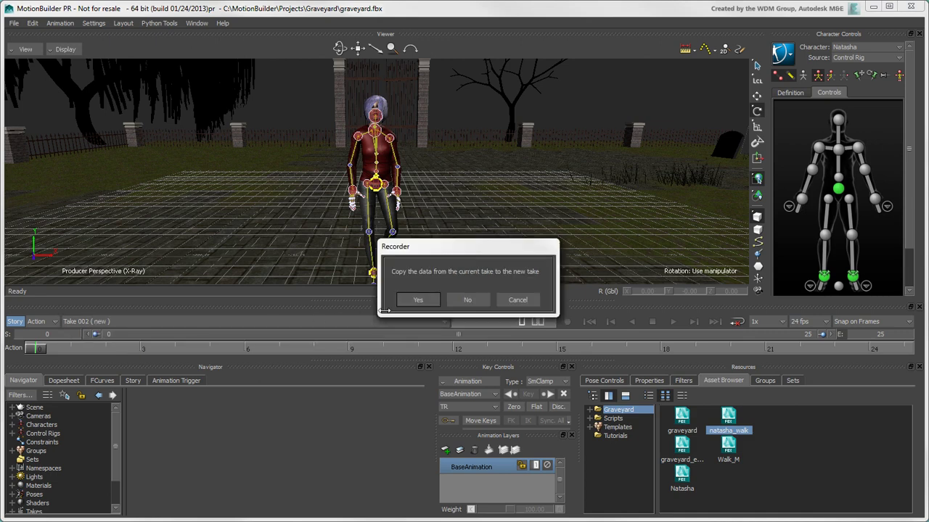
{"action": "left_click", "coordinate": [512, 299]}
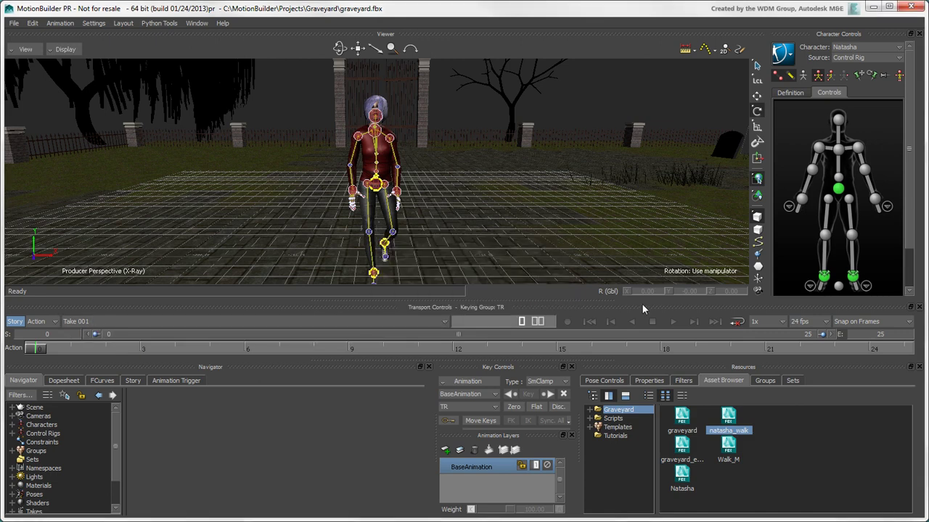
{"action": "left_click", "coordinate": [675, 322]}
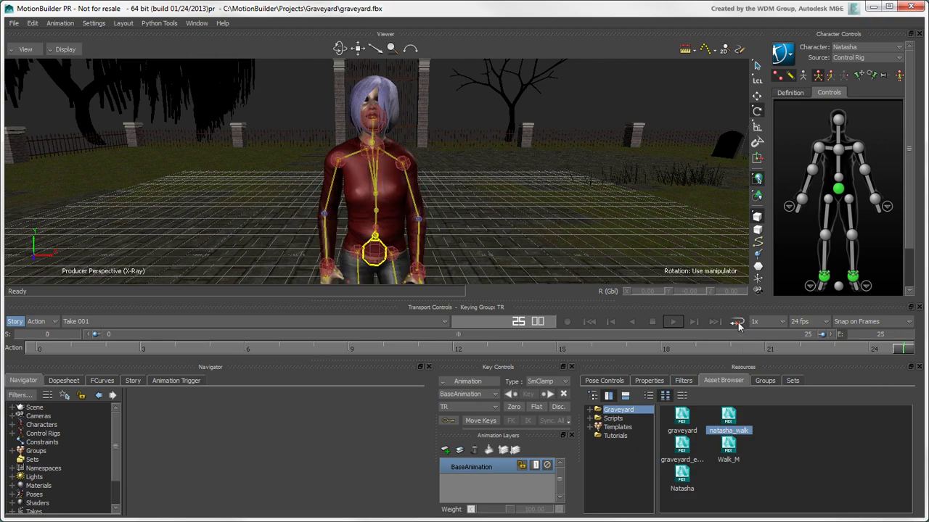
{"action": "left_click", "coordinate": [652, 322]}
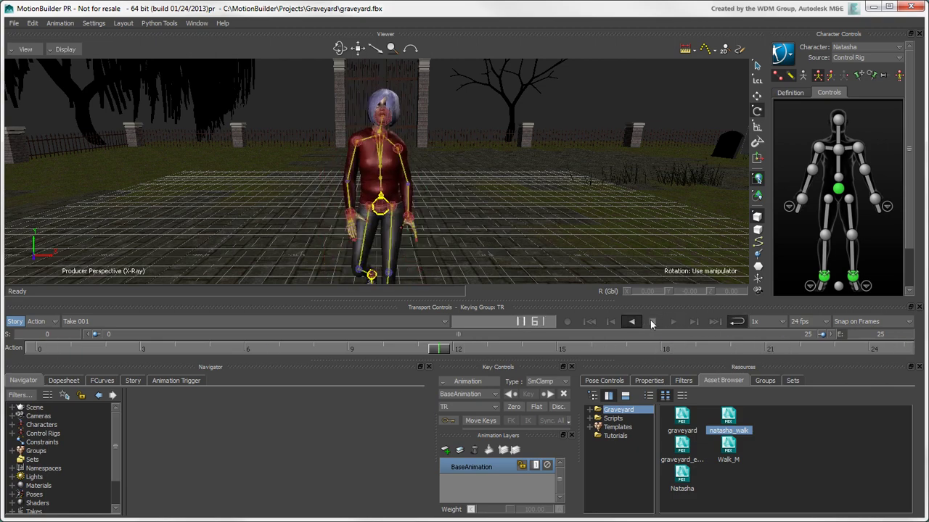
{"action": "left_click", "coordinate": [653, 321]}
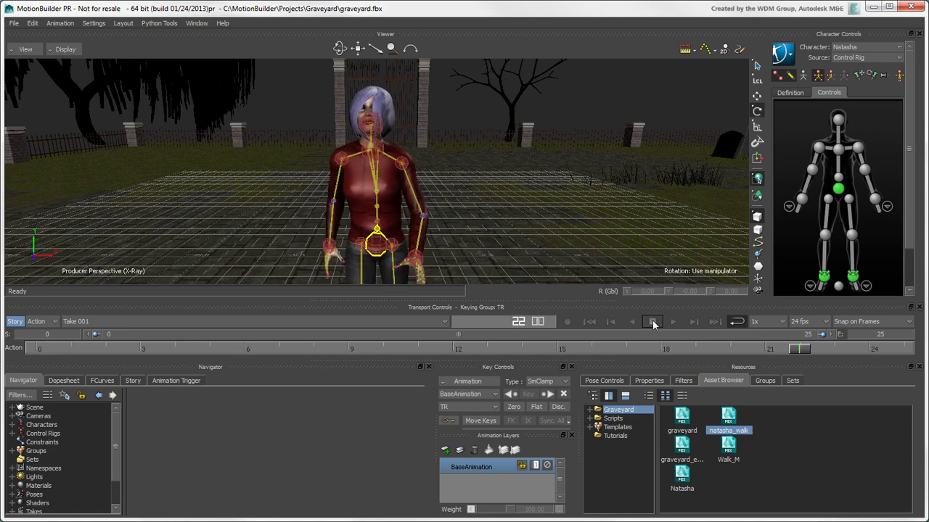
{"action": "left_click", "coordinate": [693, 322]}
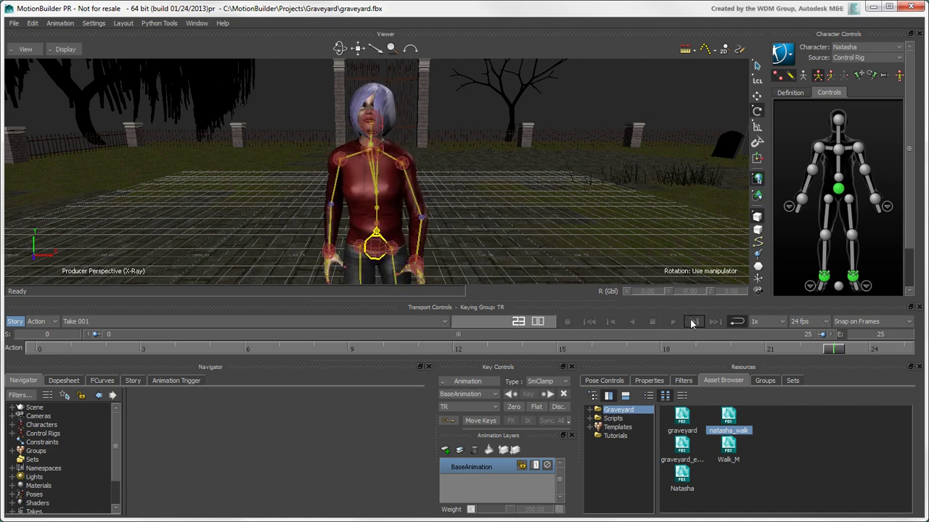
{"action": "left_click", "coordinate": [611, 322]}
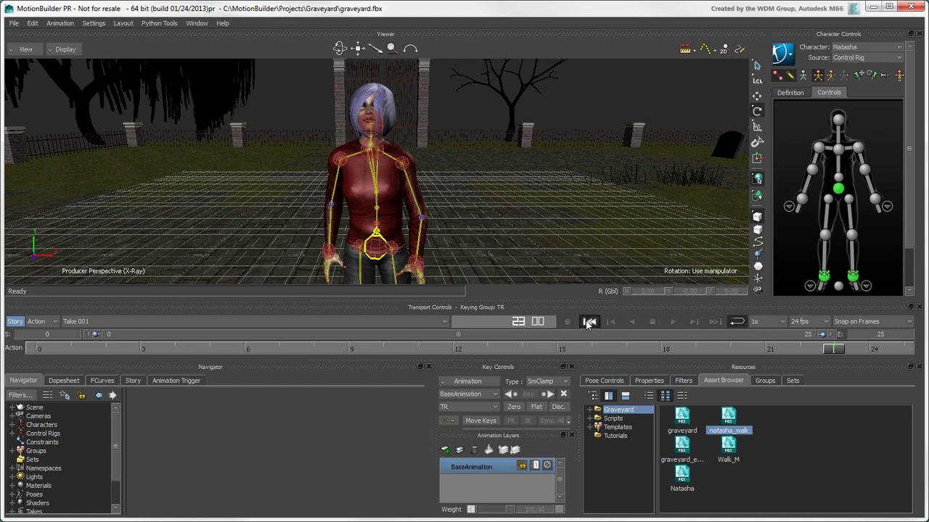
{"action": "left_click", "coordinate": [588, 322]}
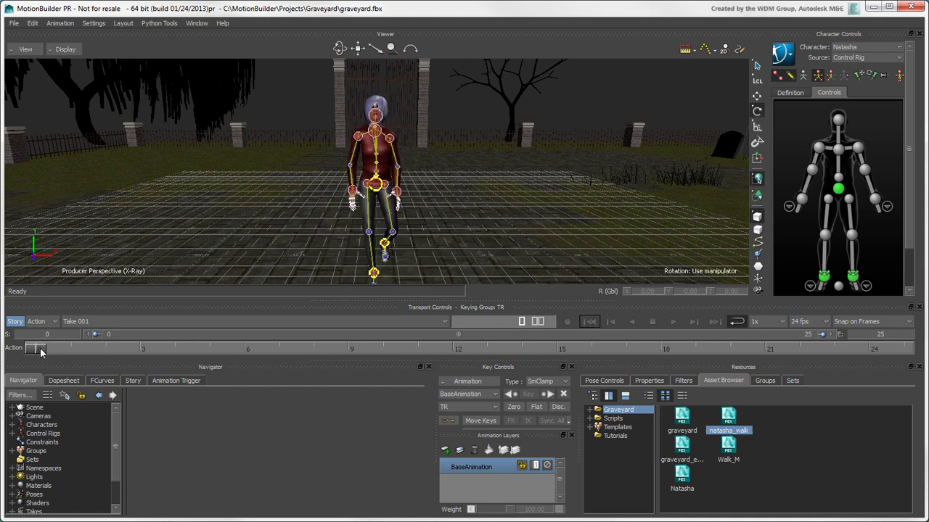
{"action": "mouse_move", "coordinate": [40, 348]}
{"action": "left_mouse_down"}
{"action": "mouse_move", "coordinate": [713, 348]}
{"action": "mouse_move", "coordinate": [40, 349]}
{"action": "left_mouse_up"}
{"action": "key", "text": "space"}
{"action": "key", "text": "j"}
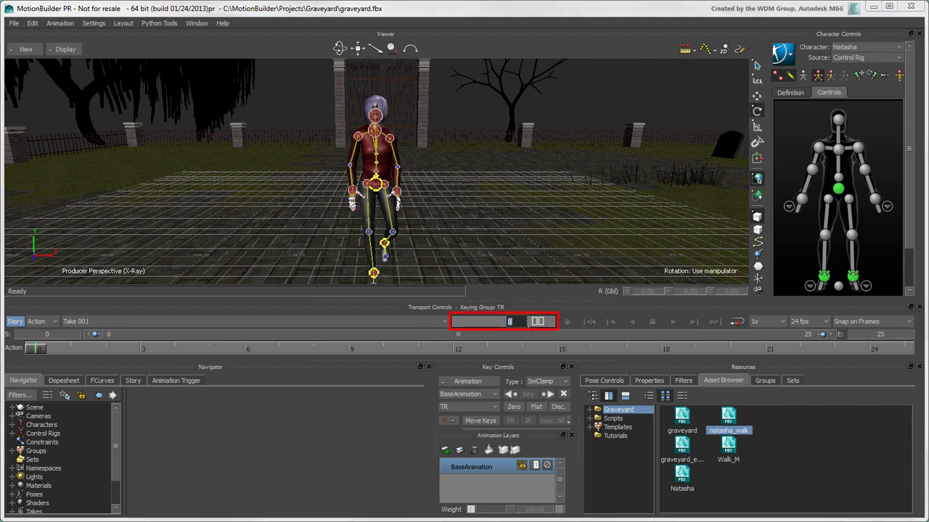
Jump to frame 15, set the end frame to 35, and reset the timeline to show frames 0–35
{"action": "type", "text": "15"}
{"action": "key", "text": "Return"}
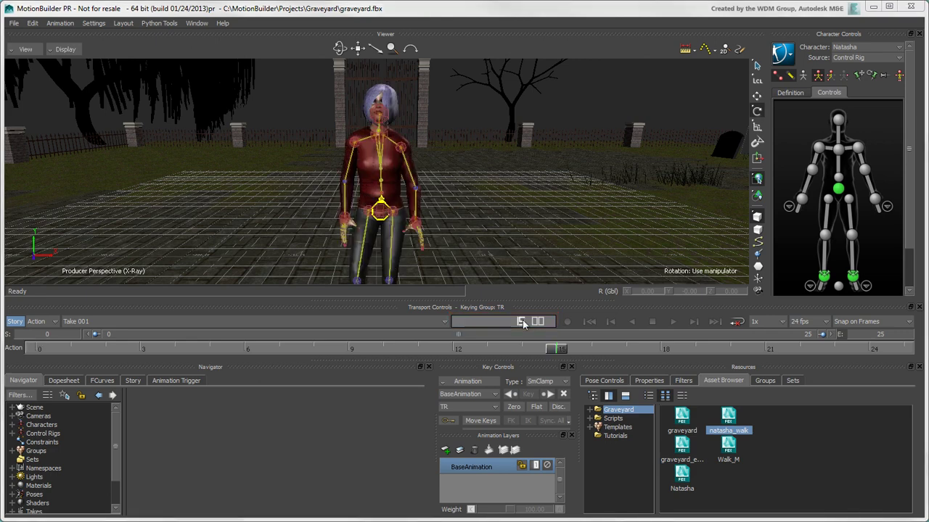
{"action": "double_click", "coordinate": [884, 336]}
{"action": "type", "text": "35"}
{"action": "key", "text": "Return"}
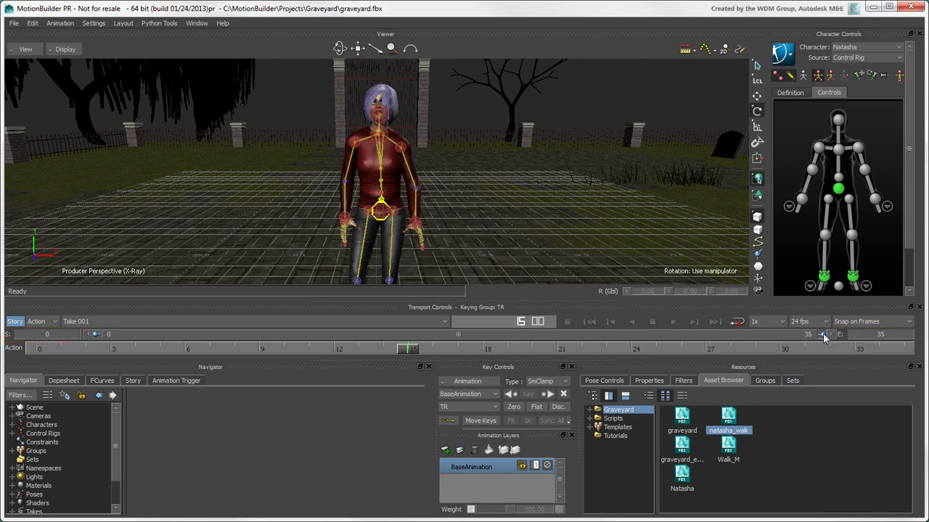
{"action": "left_click_drag", "start_coordinate": [824, 337], "coordinate": [192, 347]}
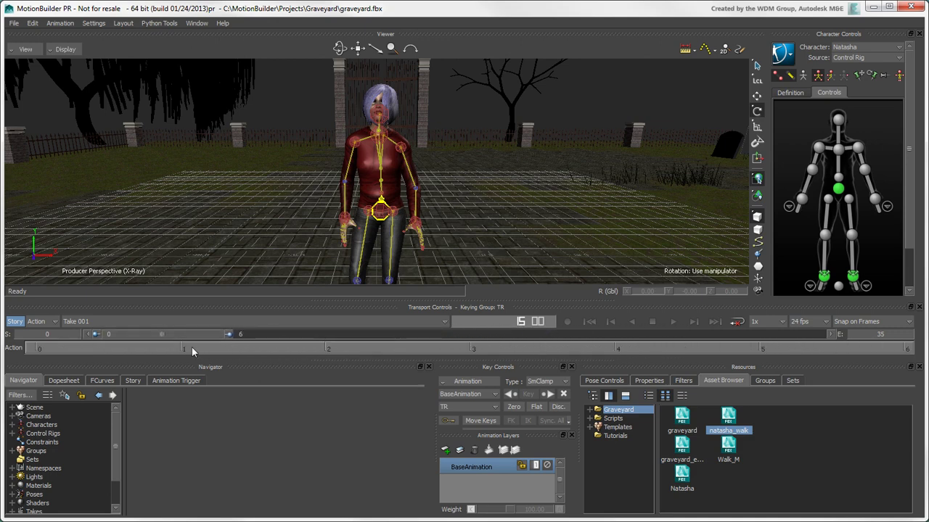
{"action": "double_click", "coordinate": [188, 334]}
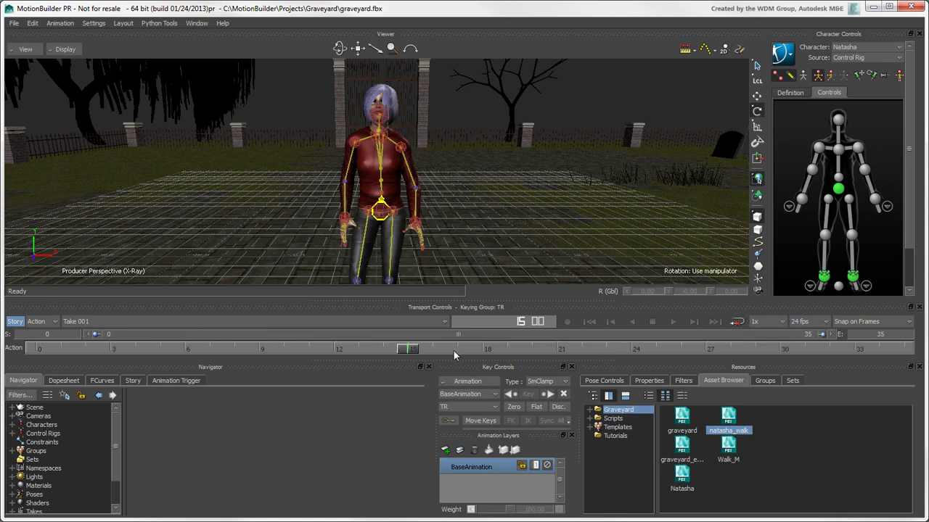
{"action": "left_click", "coordinate": [783, 322]}
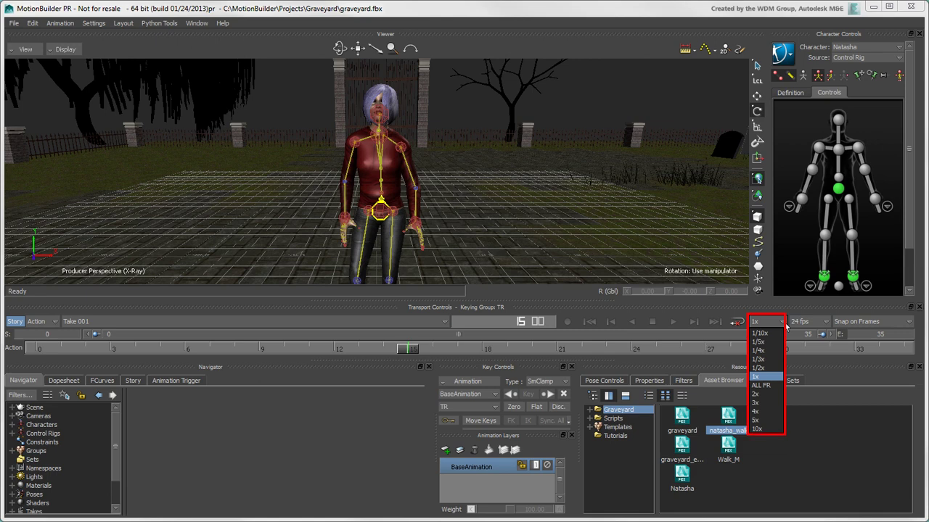
{"action": "left_click", "coordinate": [783, 323]}
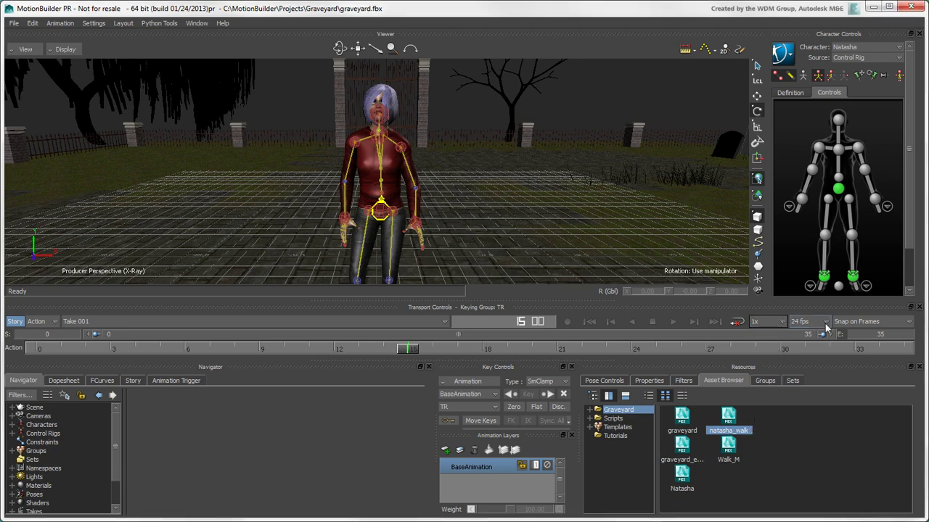
{"action": "left_click", "coordinate": [826, 324]}
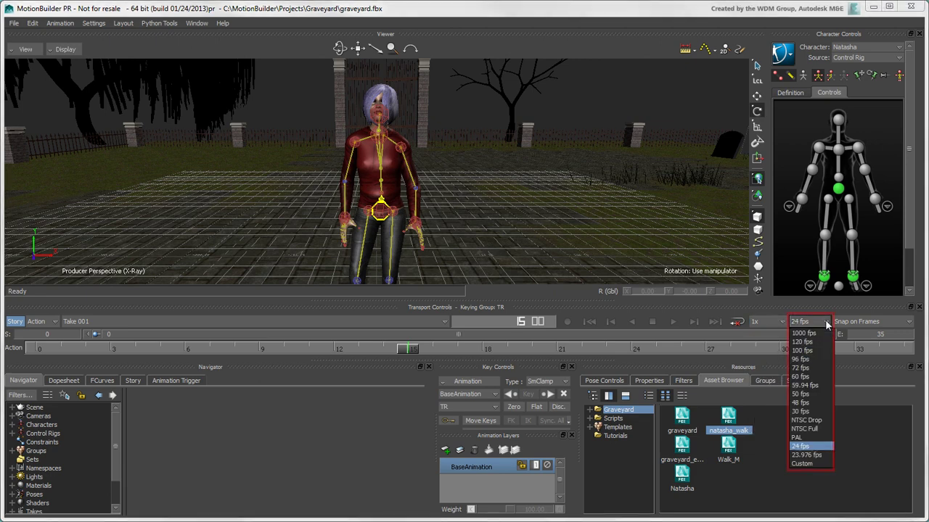
{"action": "left_click", "coordinate": [822, 411]}
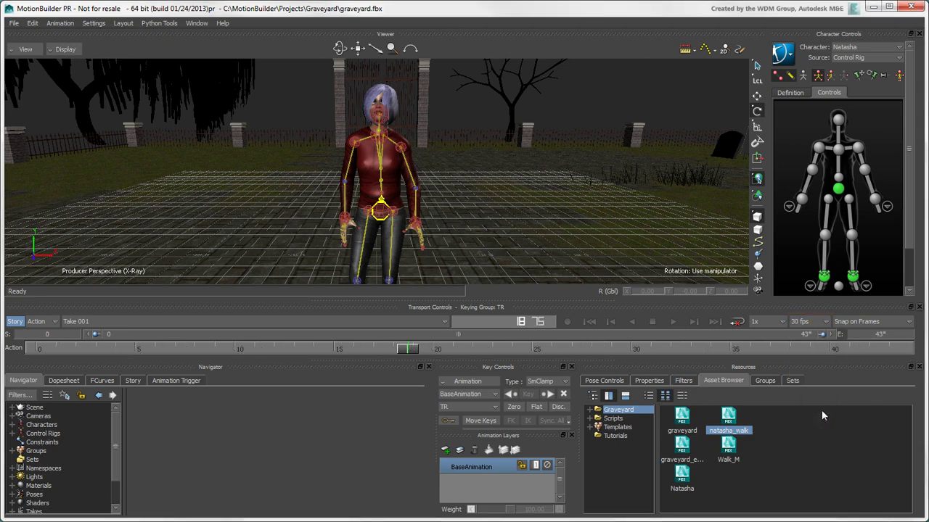
{"action": "left_click", "coordinate": [825, 321]}
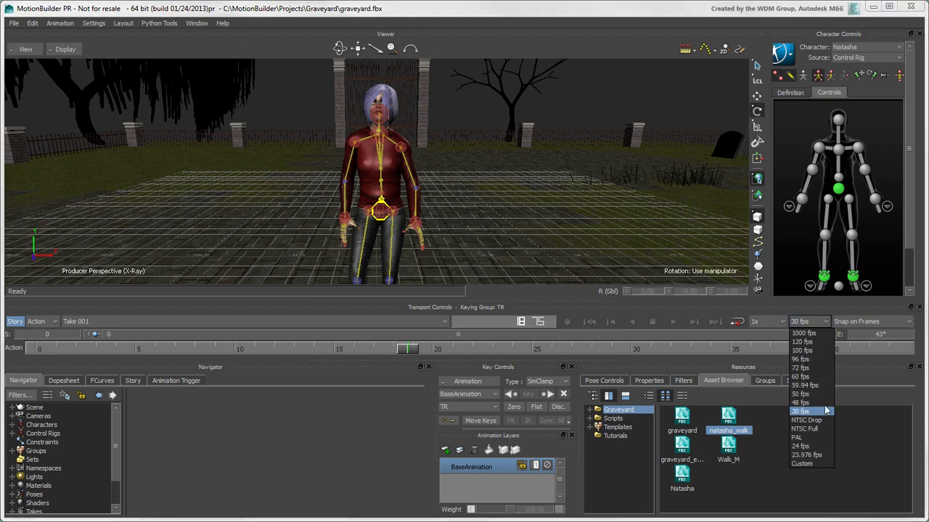
{"action": "left_click", "coordinate": [822, 444]}
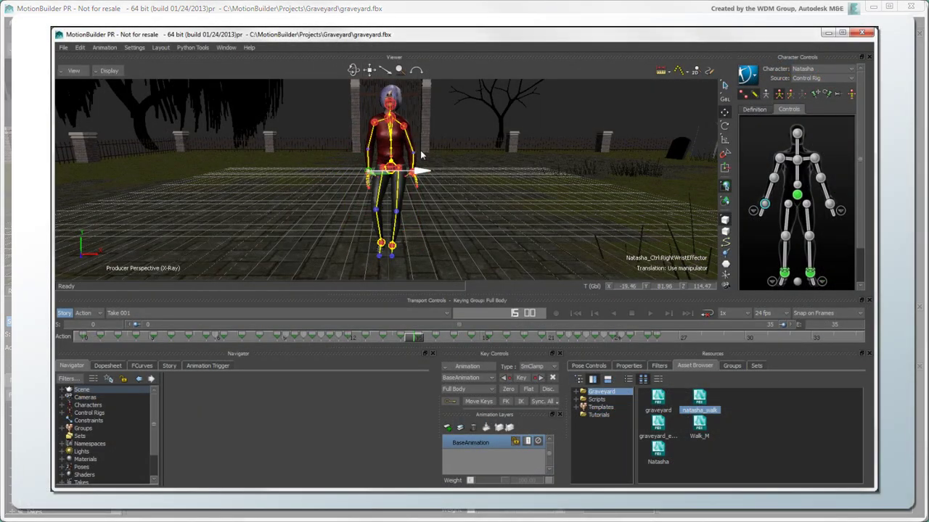
Drag Natasha's right wrist effector down, then select her right shoulder effector for rotating
{"action": "mouse_move", "coordinate": [367, 125]}
{"action": "left_mouse_down"}
{"action": "mouse_move", "coordinate": [359, 132]}
{"action": "mouse_move", "coordinate": [357, 113]}
{"action": "mouse_move", "coordinate": [358, 134]}
{"action": "left_mouse_up"}
{"action": "left_click", "coordinate": [779, 158]}
{"action": "left_click", "coordinate": [724, 126]}
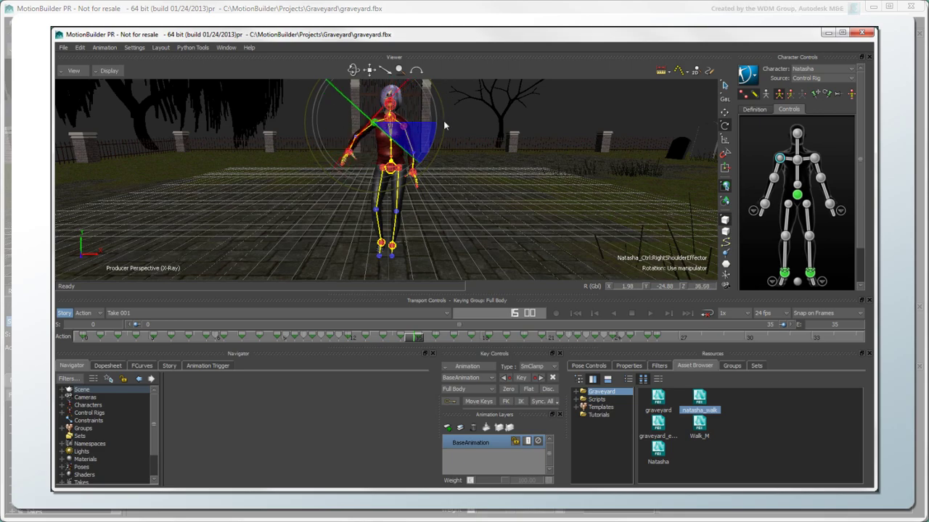